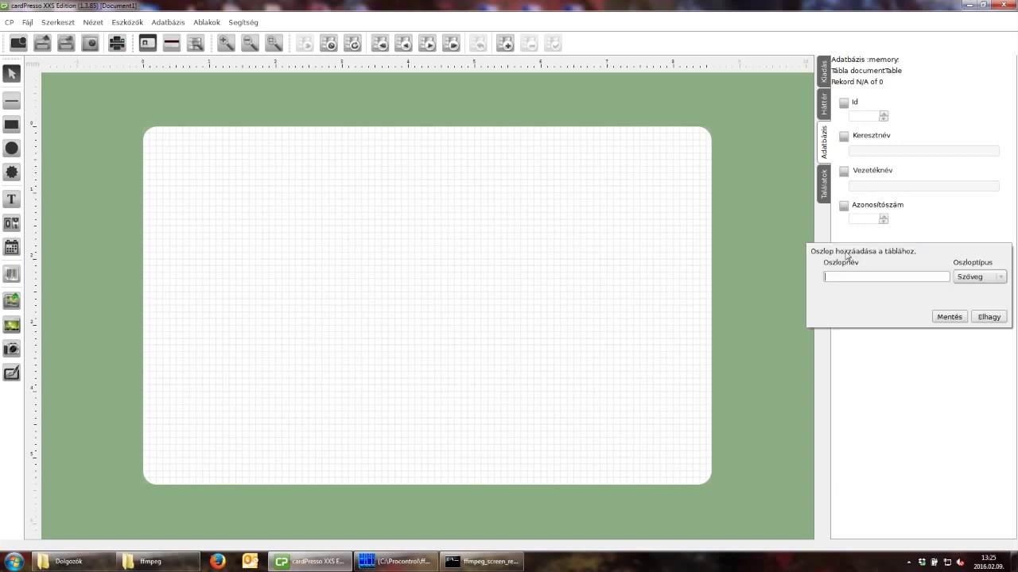
Add a new column named Fotó with column type Fénykép and save it.
type("Fotó")
left_click(1001, 278)
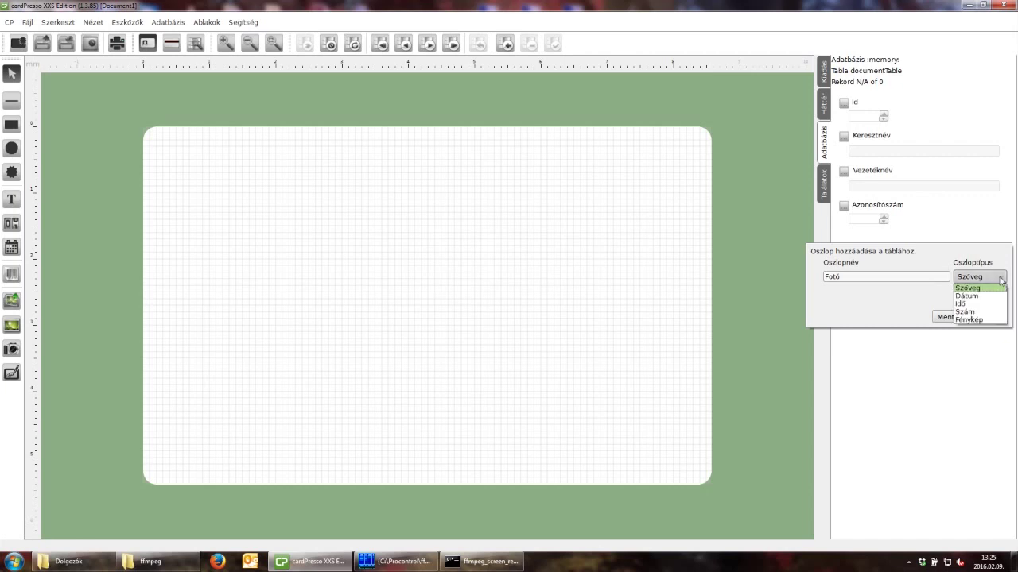
left_click(970, 320)
left_click(954, 321)
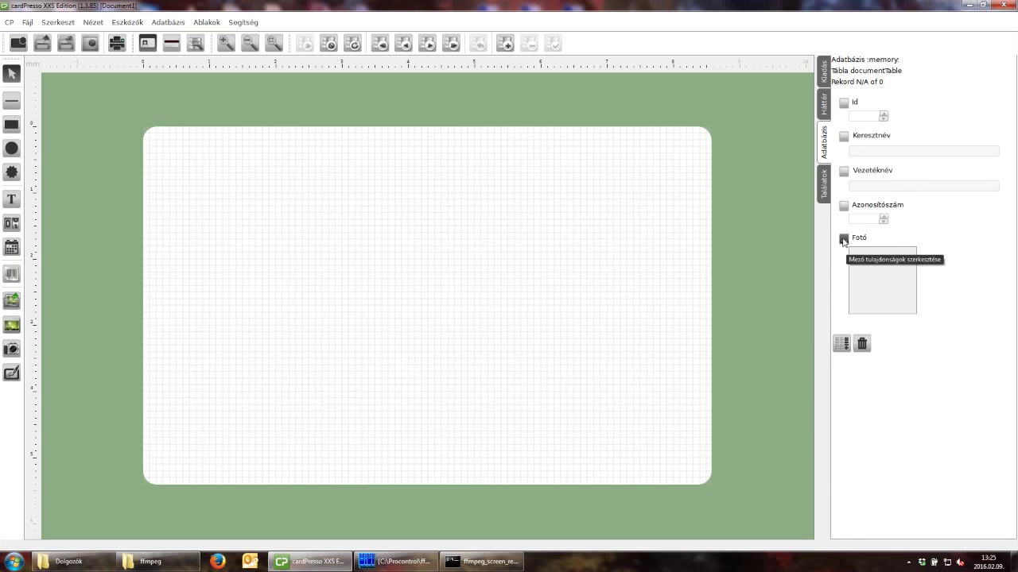
Give Fotó free image format, editing allowed, Lemezről reading from the Dolgozók folder, and face detection on.
left_click(843, 239)
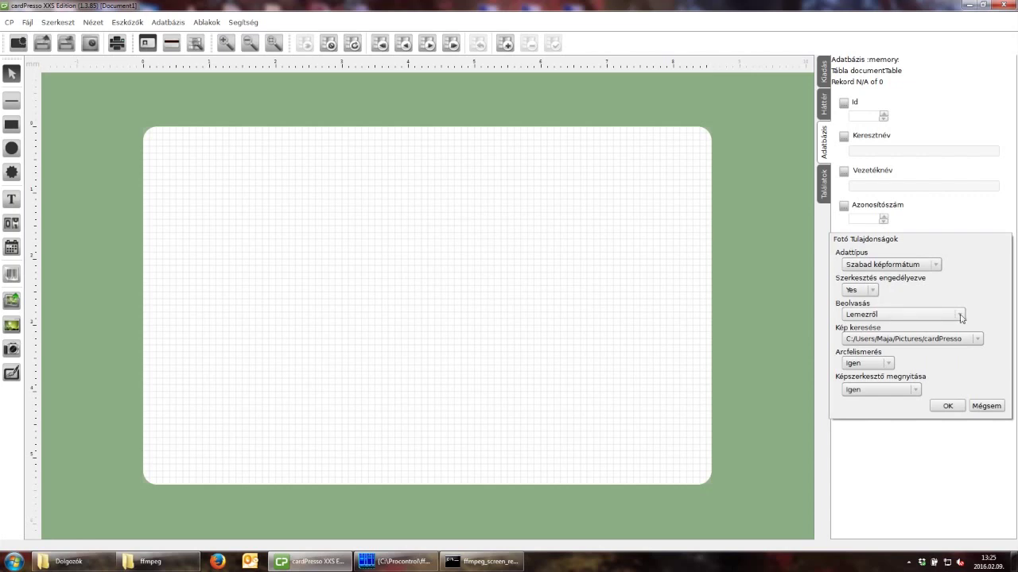
left_click(938, 266)
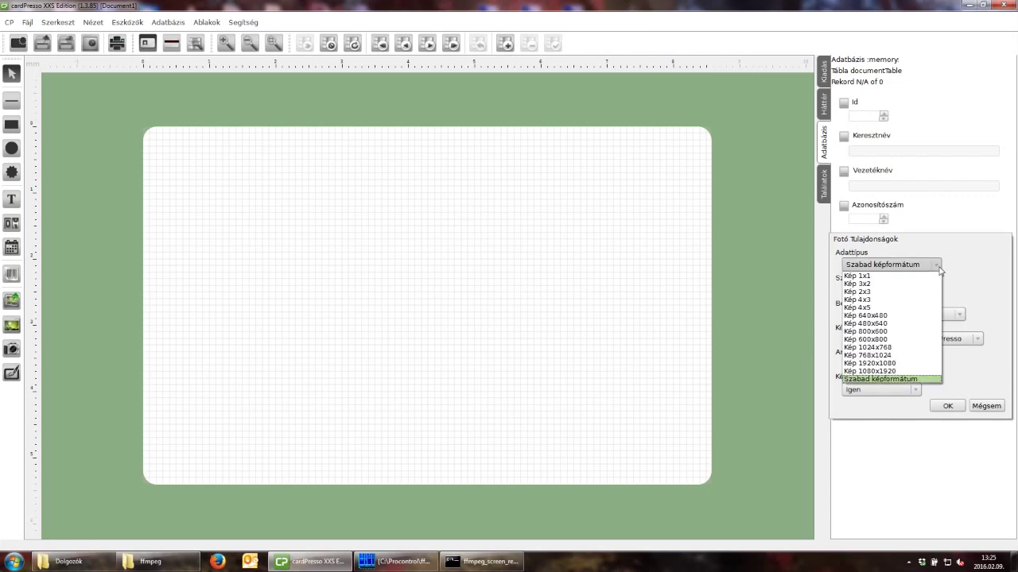
left_click(939, 268)
left_click(874, 293)
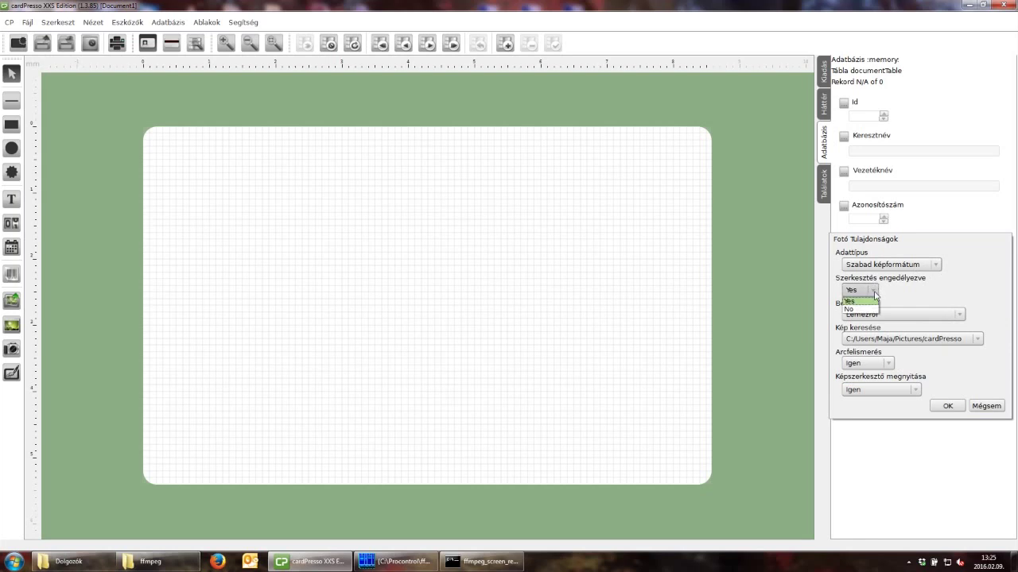
left_click(875, 301)
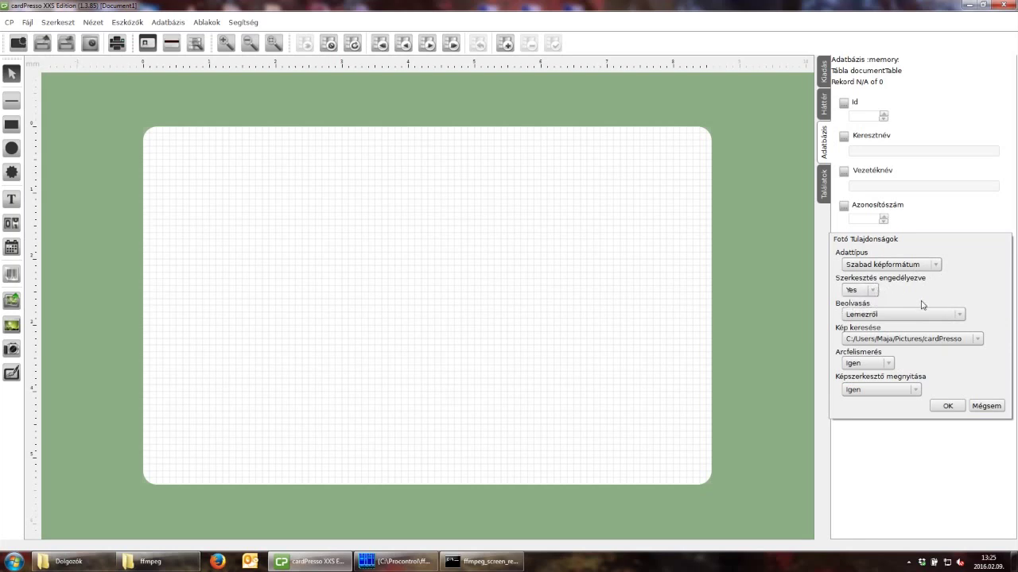
left_click(960, 315)
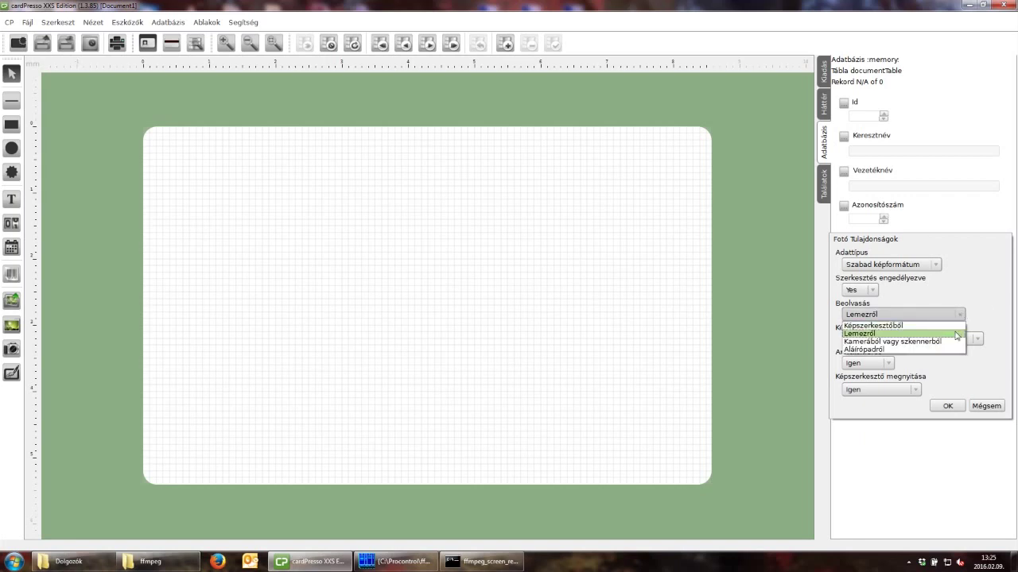
left_click(956, 334)
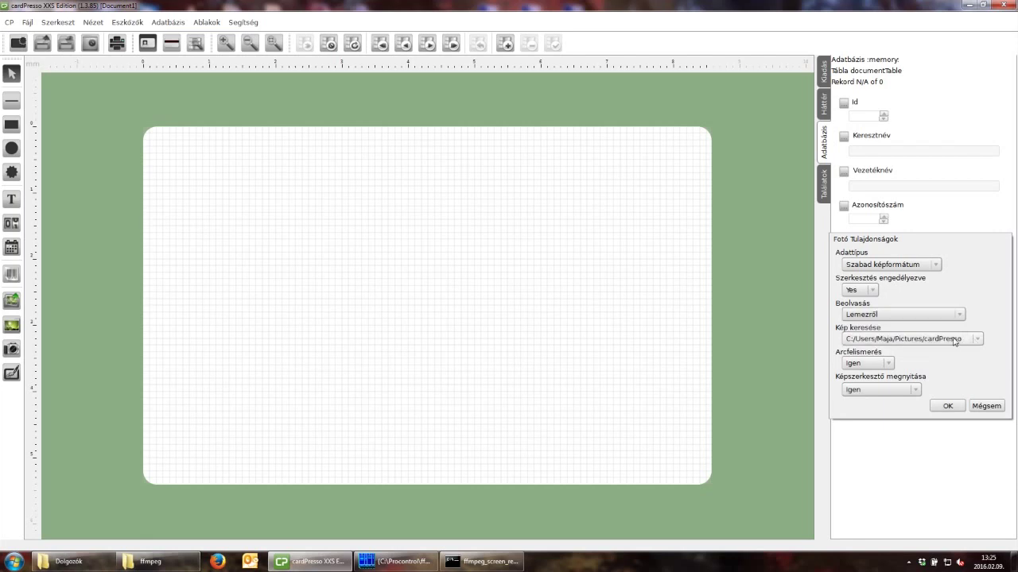
left_click(925, 340)
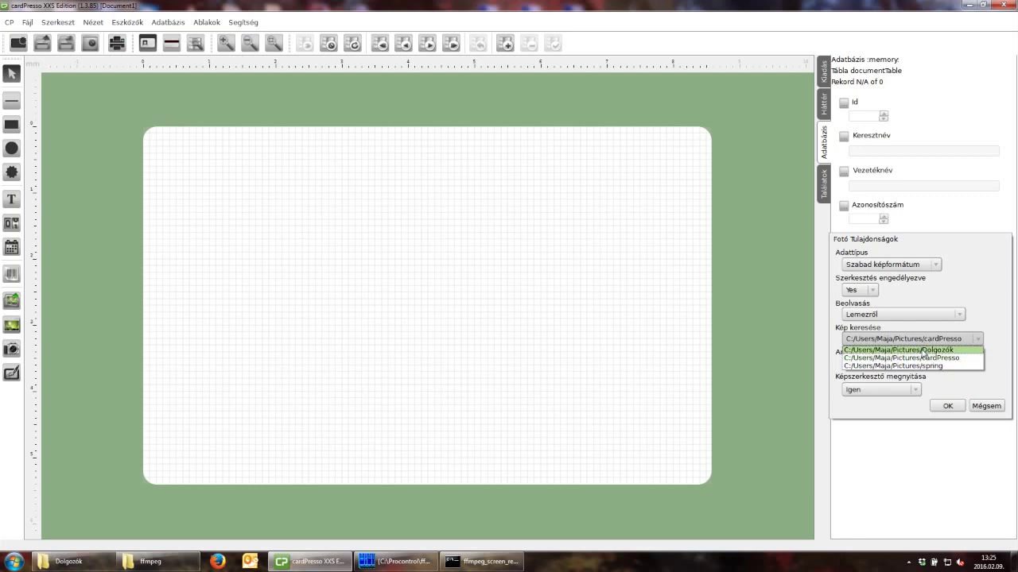
left_click(923, 350)
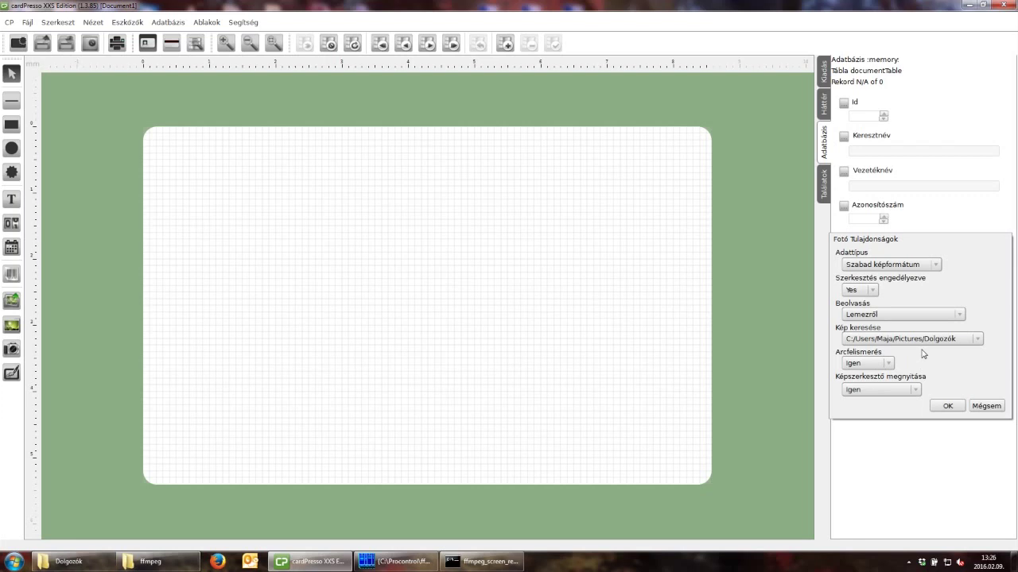
left_click(891, 364)
left_click(890, 366)
left_click(946, 406)
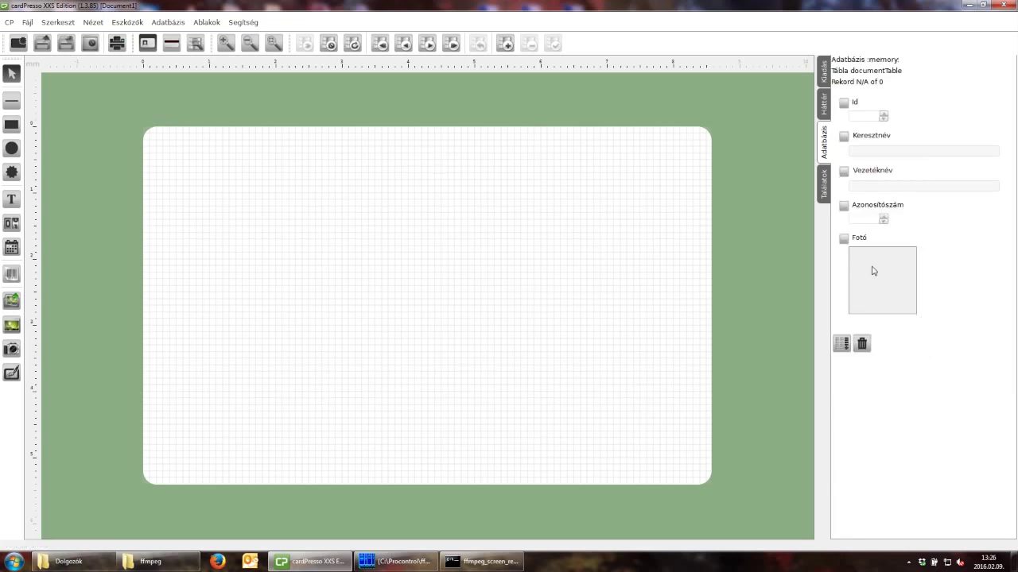
Place the Fotó field on the card as a 30 × 40 mm box at X 49 mm, Y 6 mm.
left_click_drag(673, 240, 537, 221)
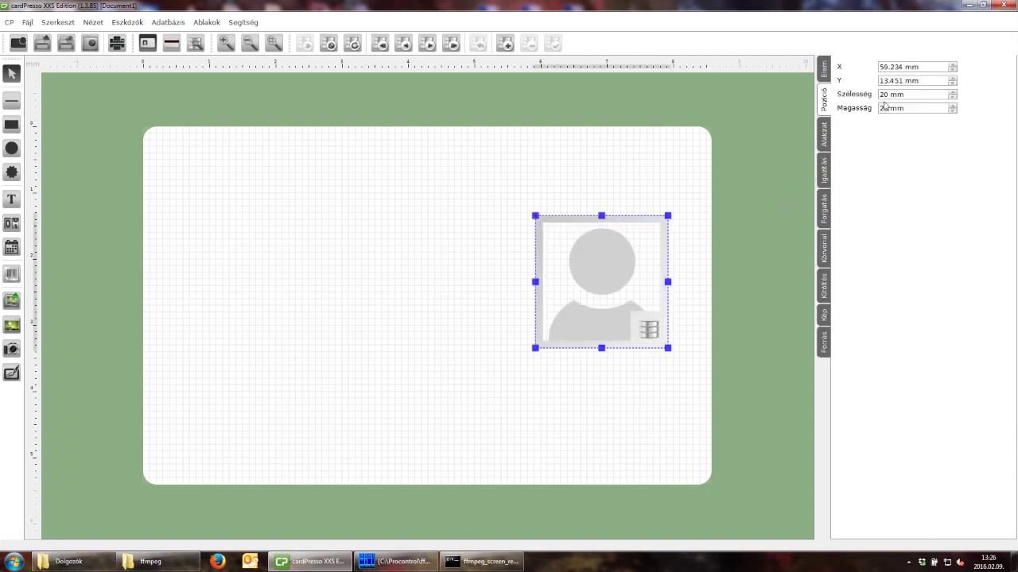
triple_click(908, 94)
type("30")
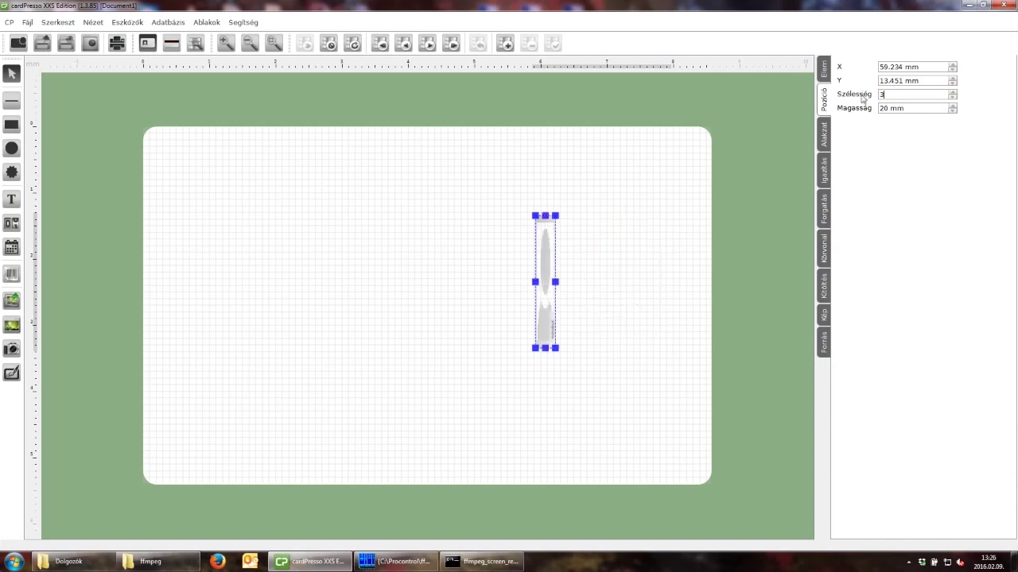
triple_click(883, 107)
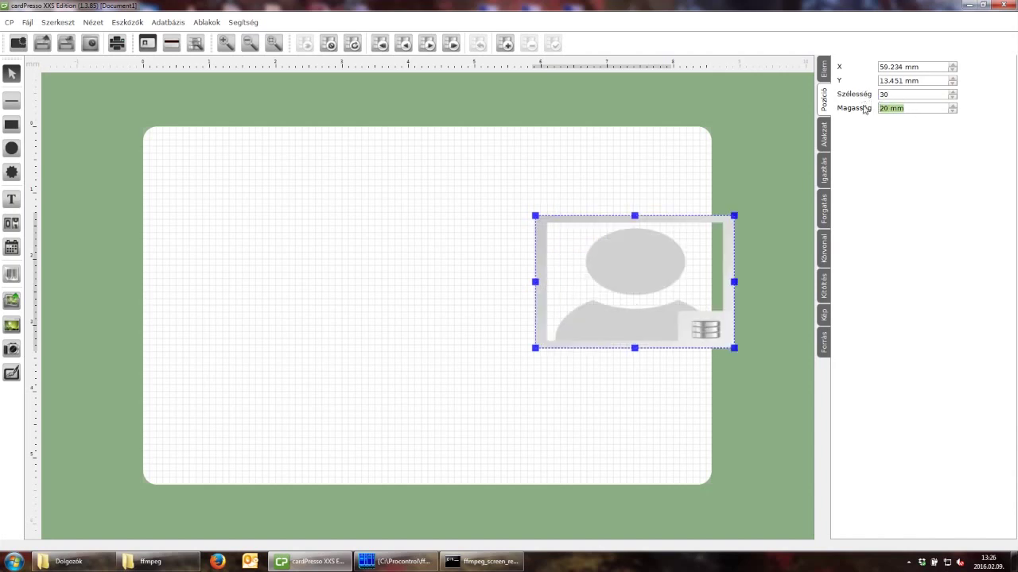
type("40")
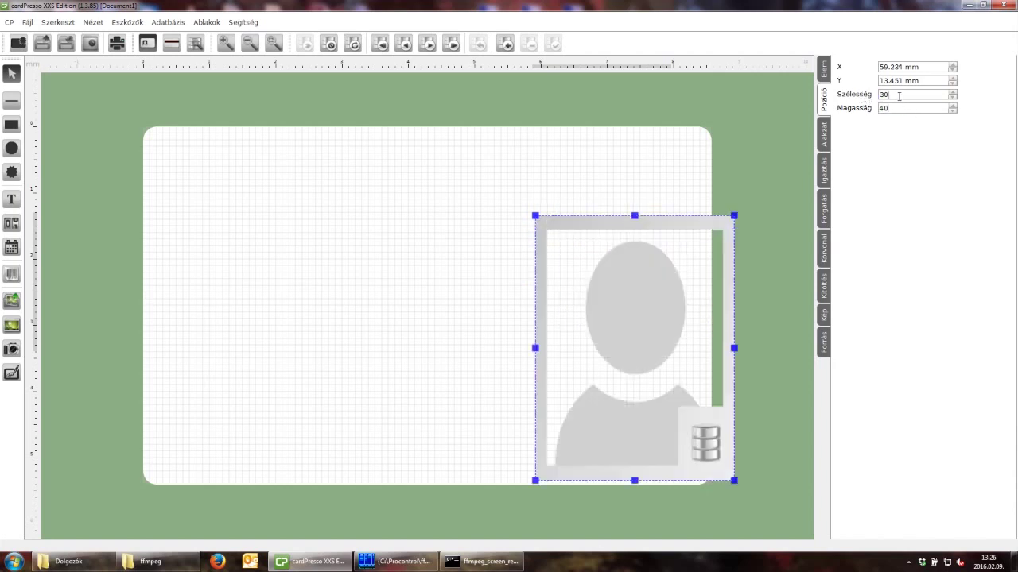
left_click_drag(654, 318, 581, 267)
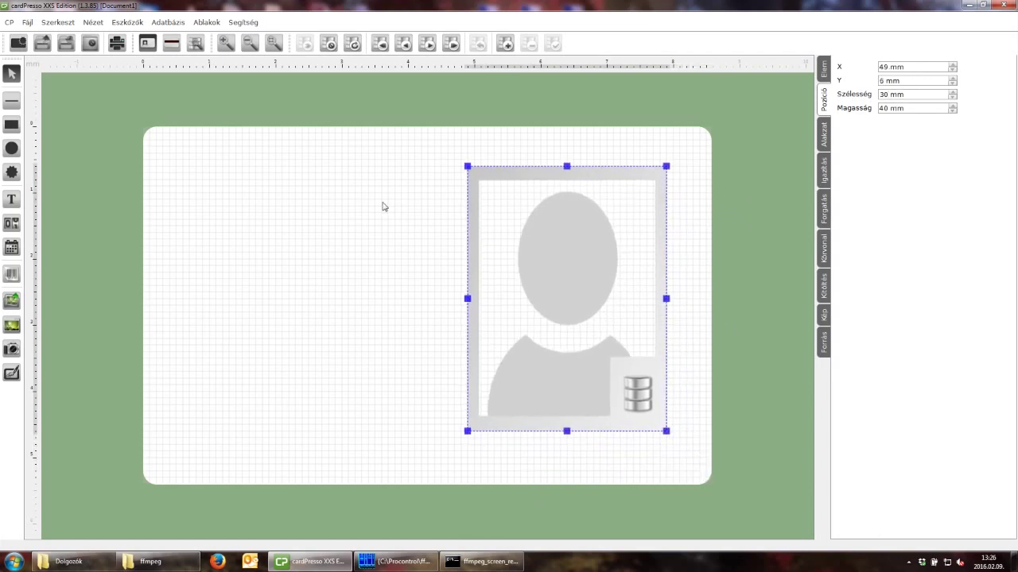
left_click(12, 199)
Draw a text box at the card's upper left, sourced from the Adatbázis column Vezetéknév.
left_click(145, 169)
left_click_drag(163, 171, 466, 226)
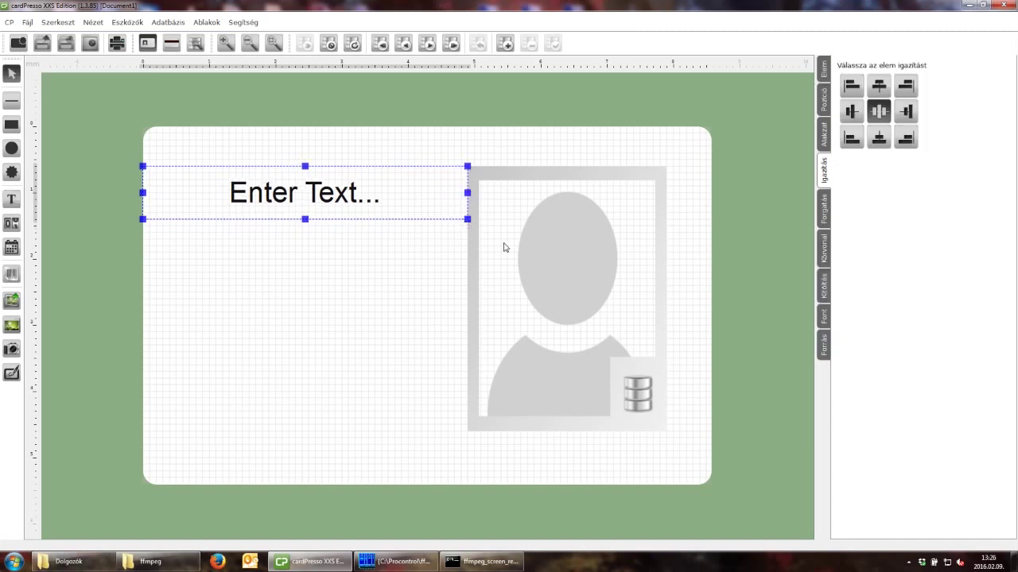
left_click(823, 347)
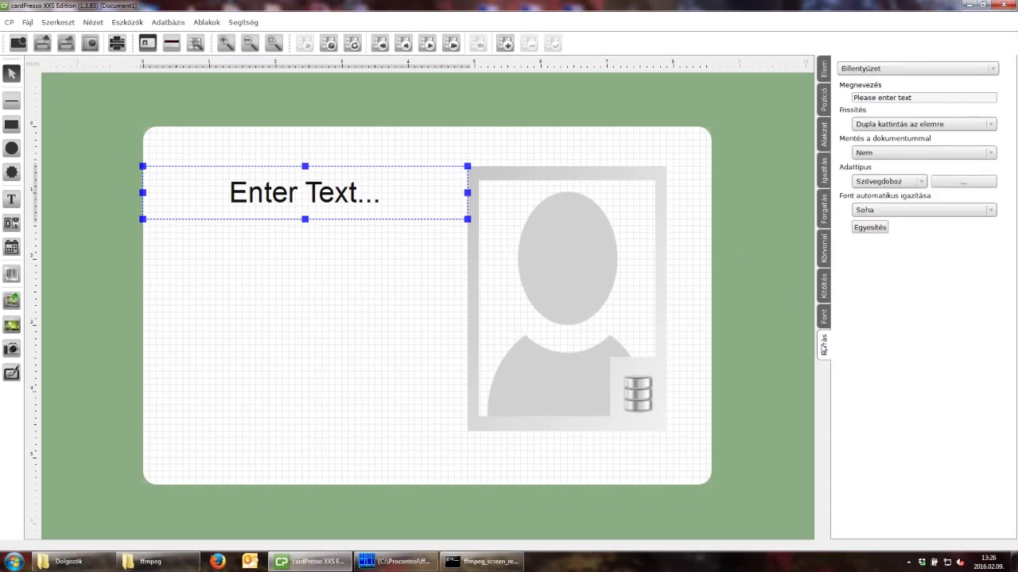
left_click(993, 70)
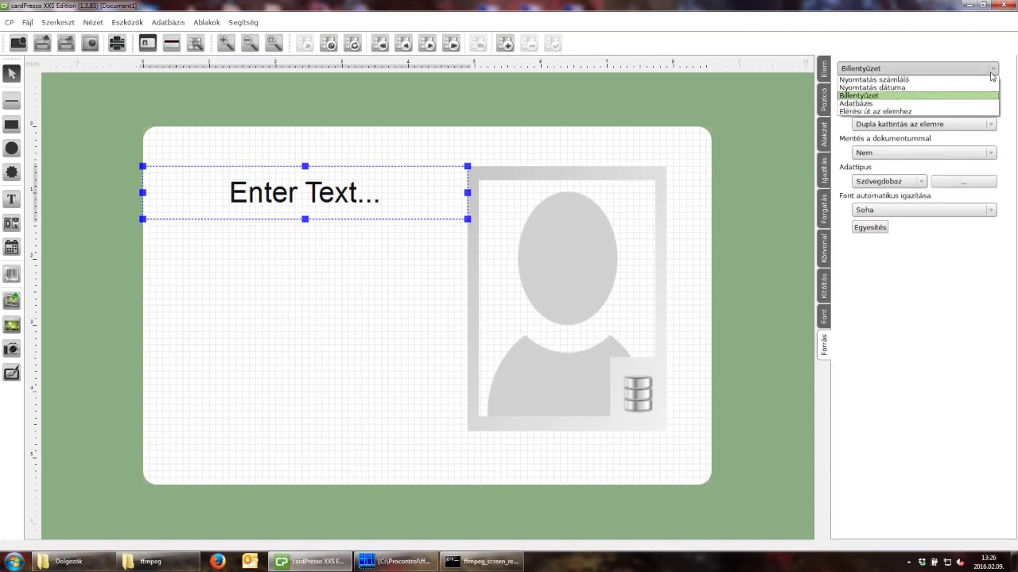
left_click(964, 104)
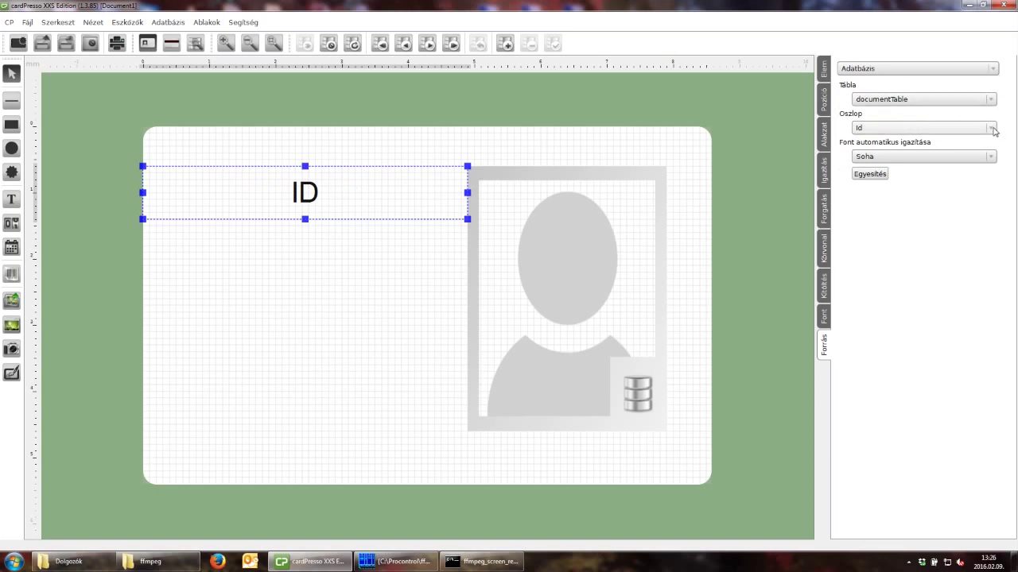
left_click(993, 128)
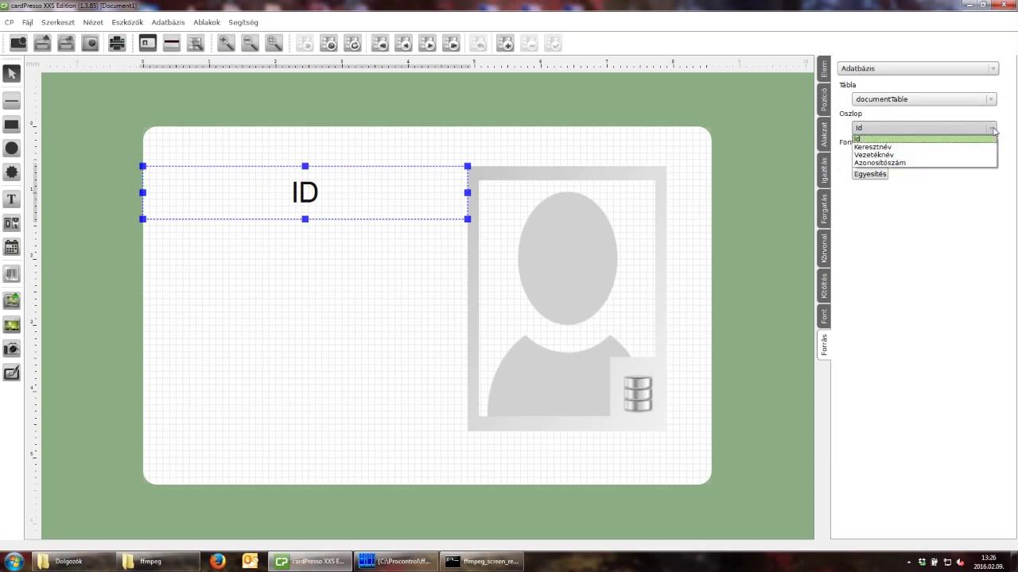
left_click(923, 155)
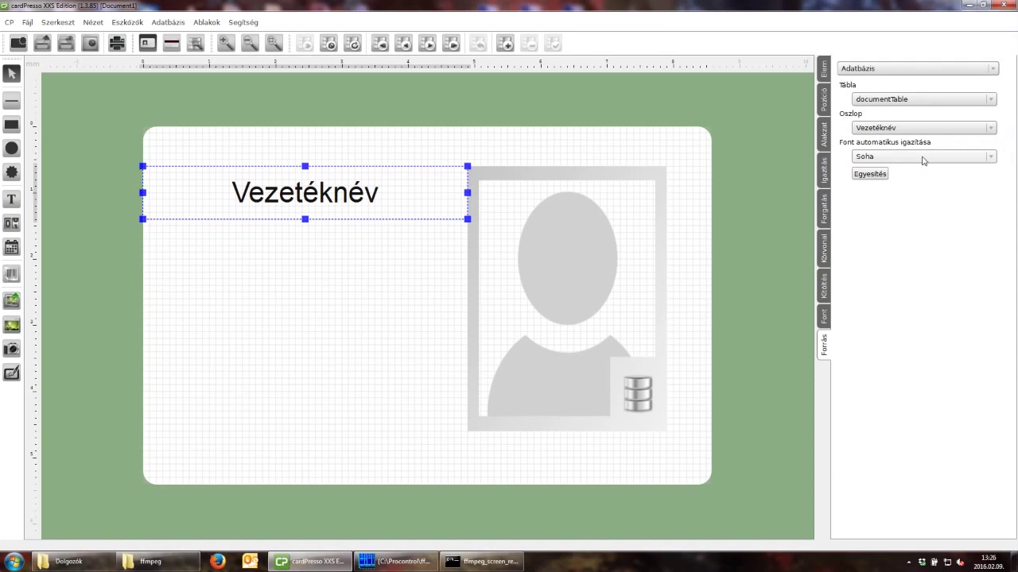
left_click(11, 198)
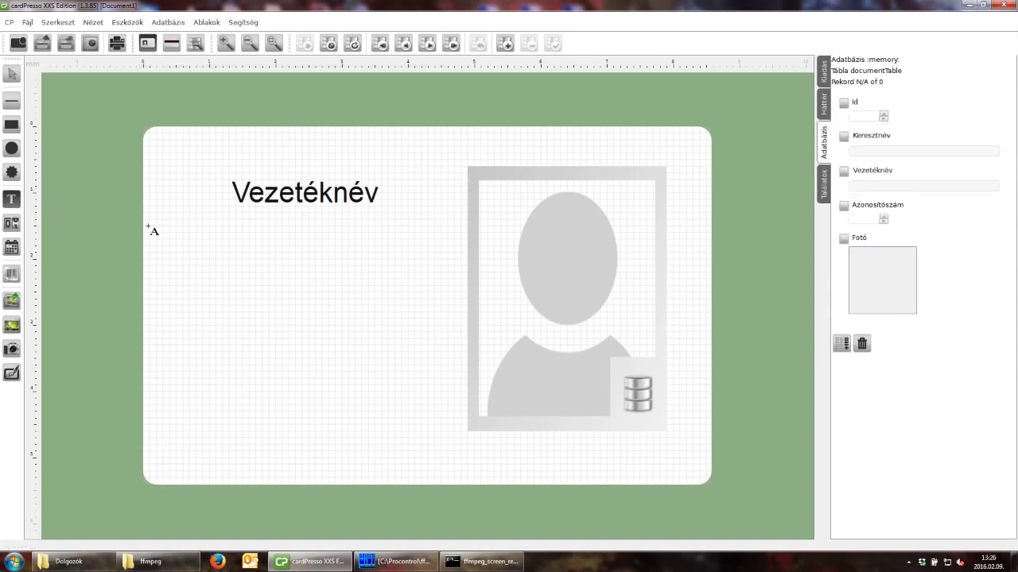
Draw a second text box below Vezetéknév, sourced from the Adatbázis column Keresztnév.
left_click_drag(144, 226, 469, 272)
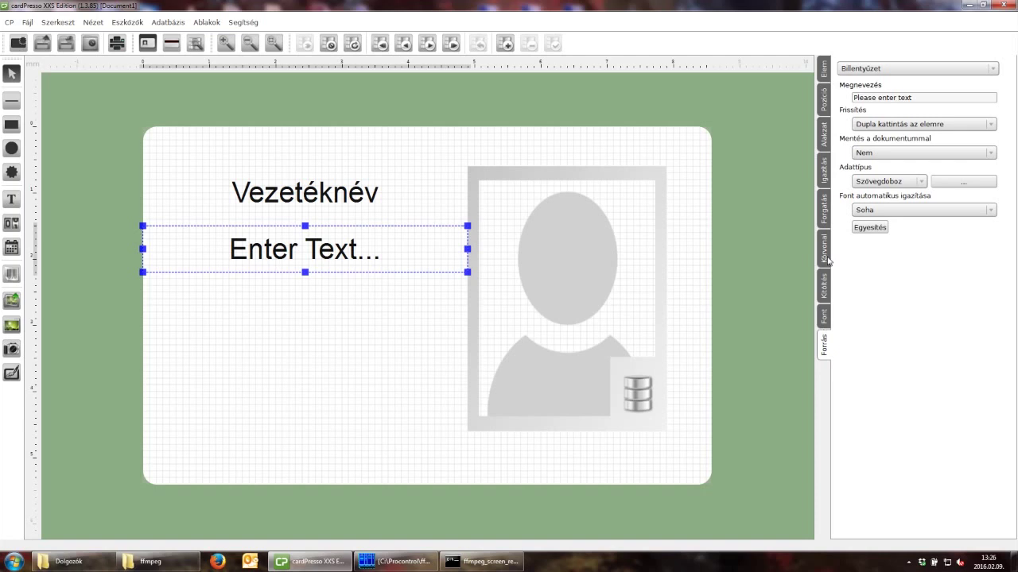
left_click(983, 70)
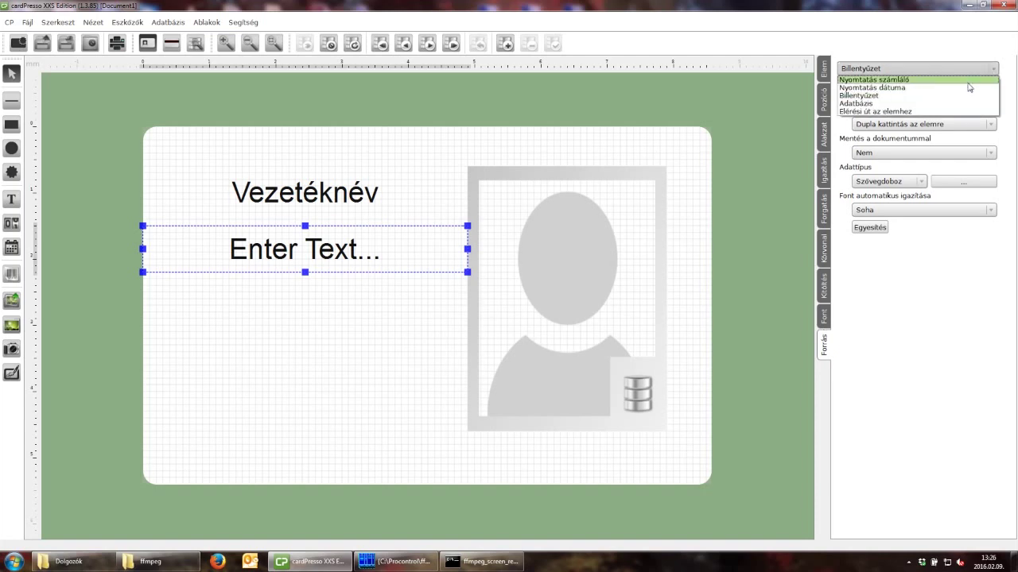
left_click(946, 104)
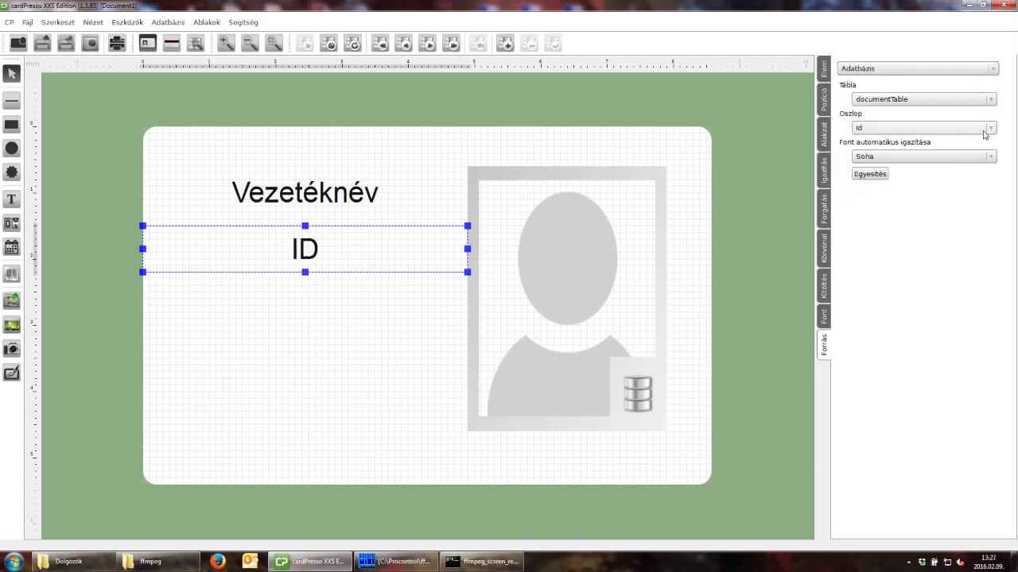
left_click(991, 130)
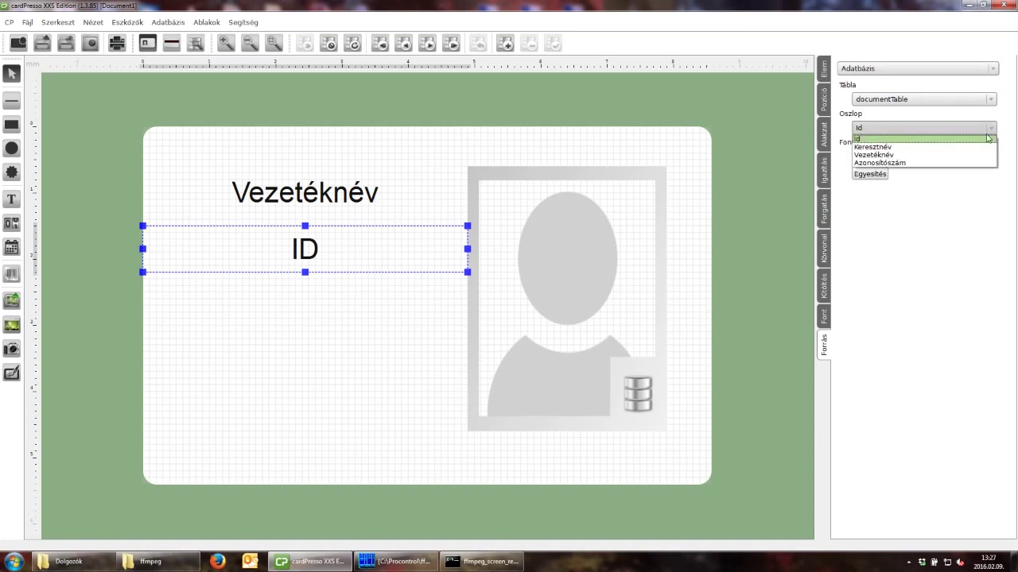
left_click(969, 148)
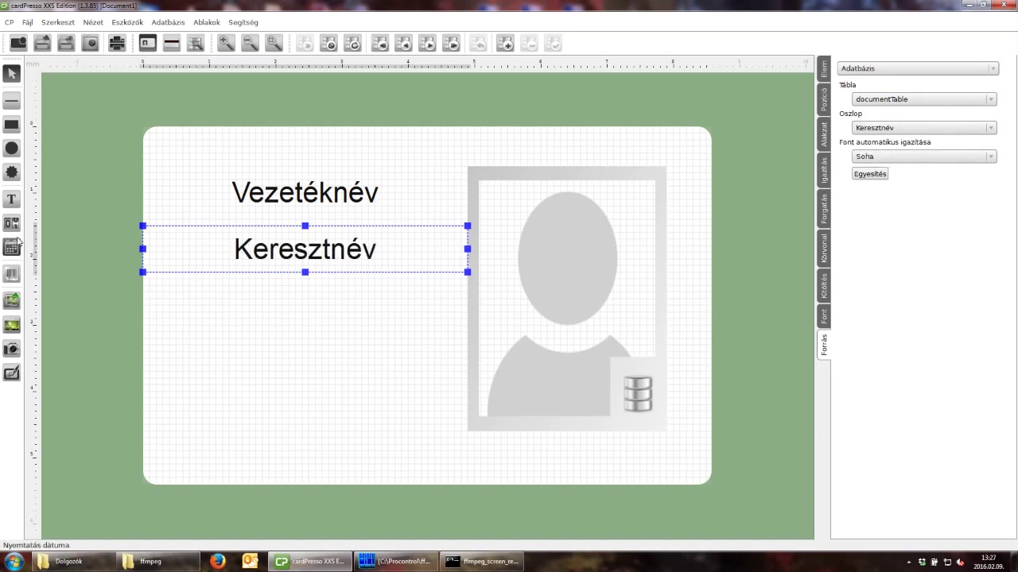
left_click(11, 199)
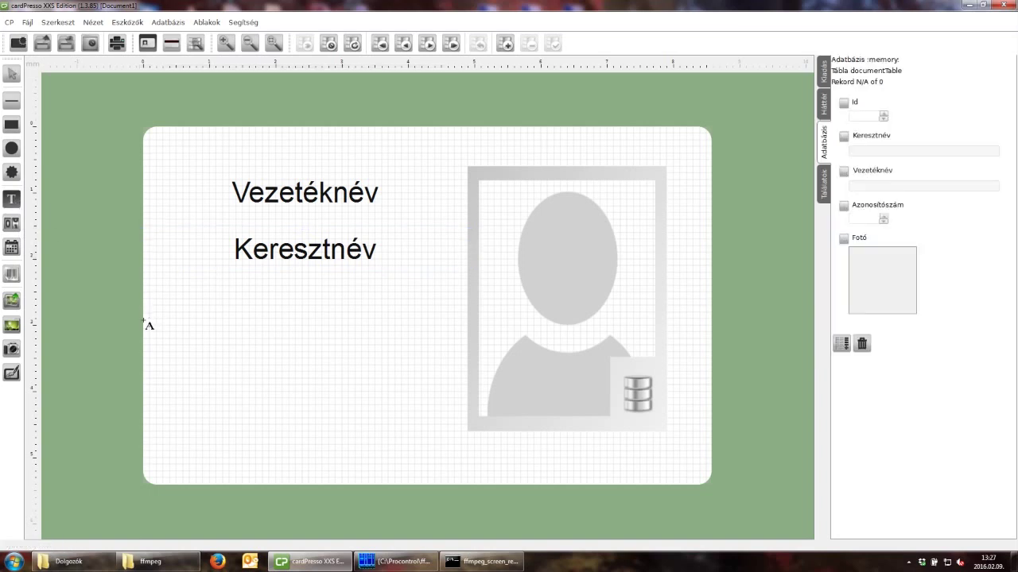
Draw a third text box below Keresztnév, sourced from the Adatbázis column Azonosítószám.
left_click_drag(143, 319, 459, 377)
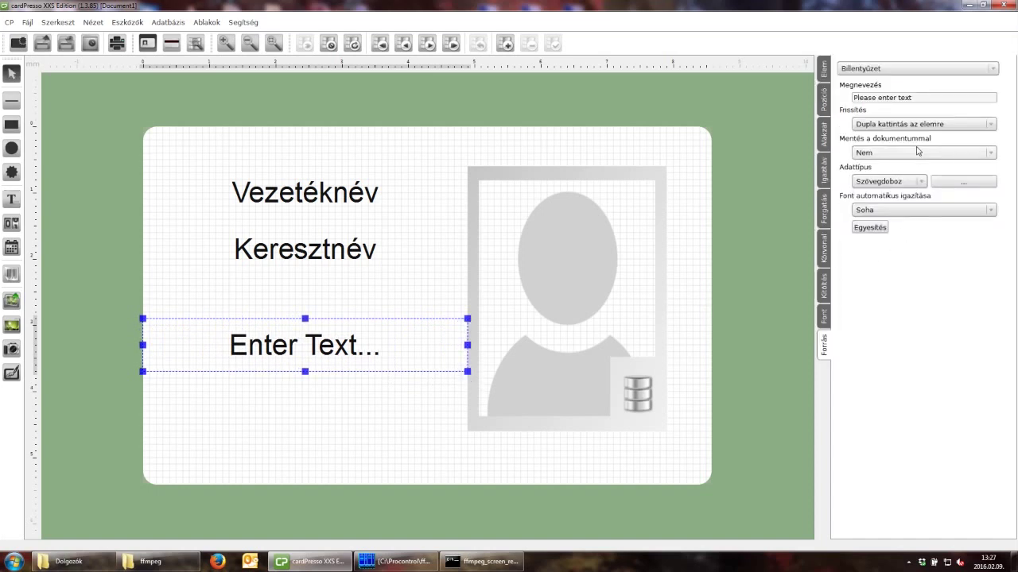
left_click(976, 69)
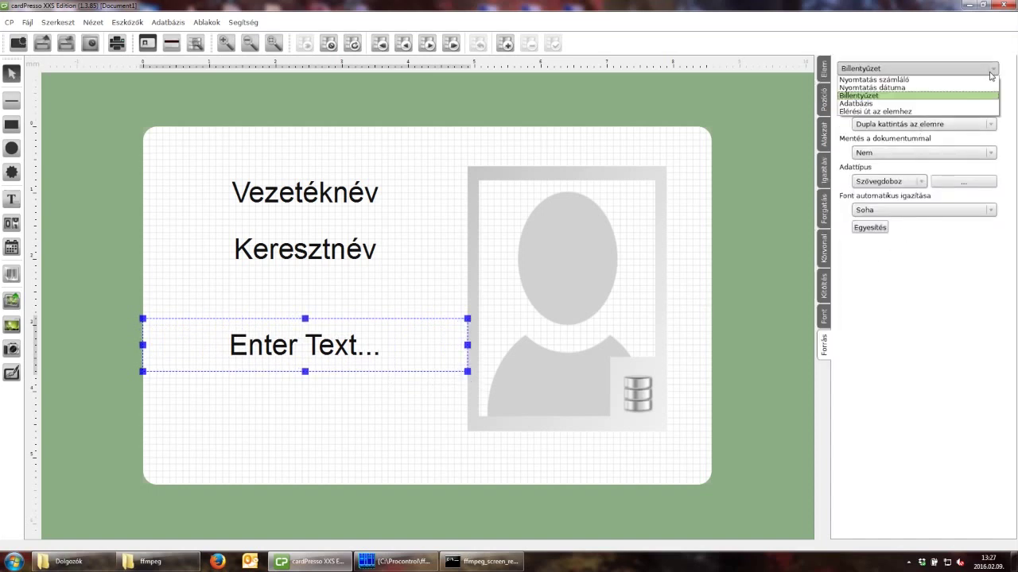
left_click(919, 106)
left_click(986, 129)
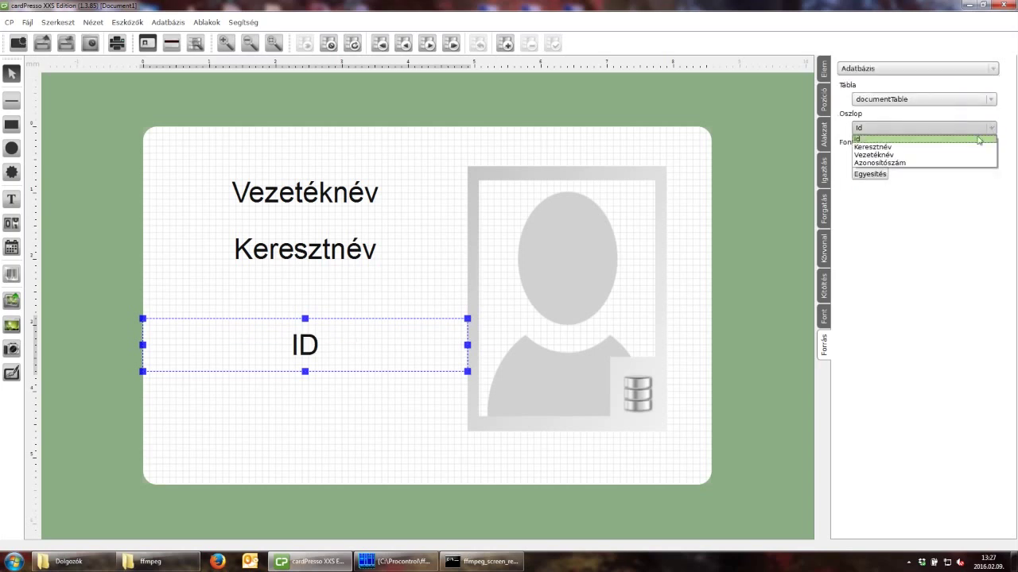
left_click(957, 164)
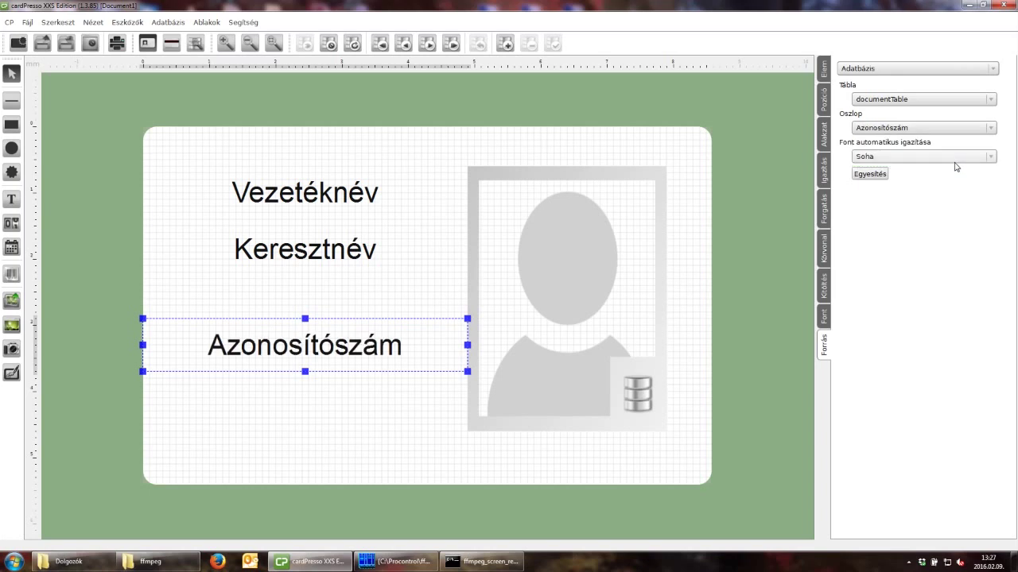
left_click(554, 267)
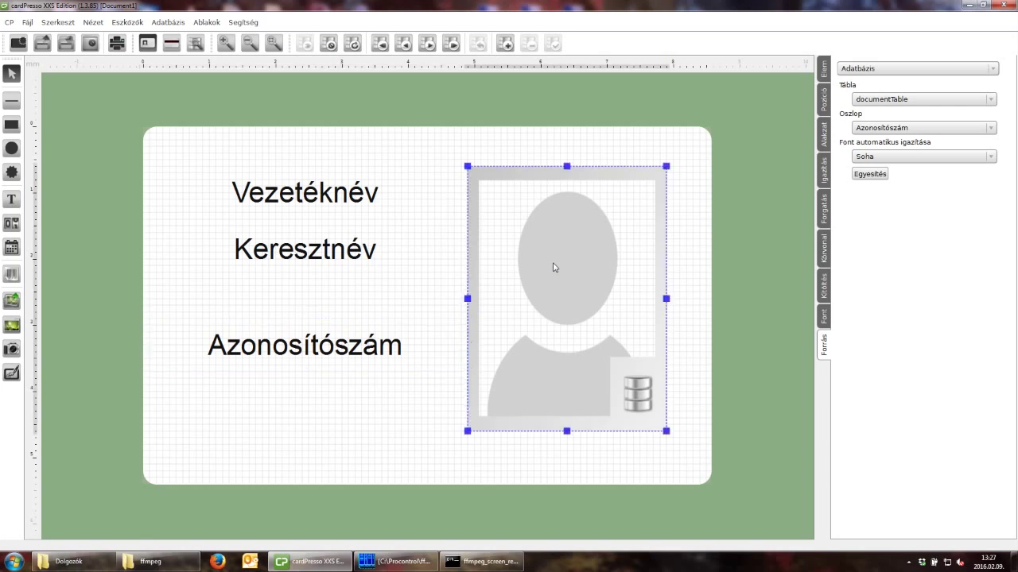
Show the documentTable record panel and open the Adatbázis menu.
left_click(419, 149)
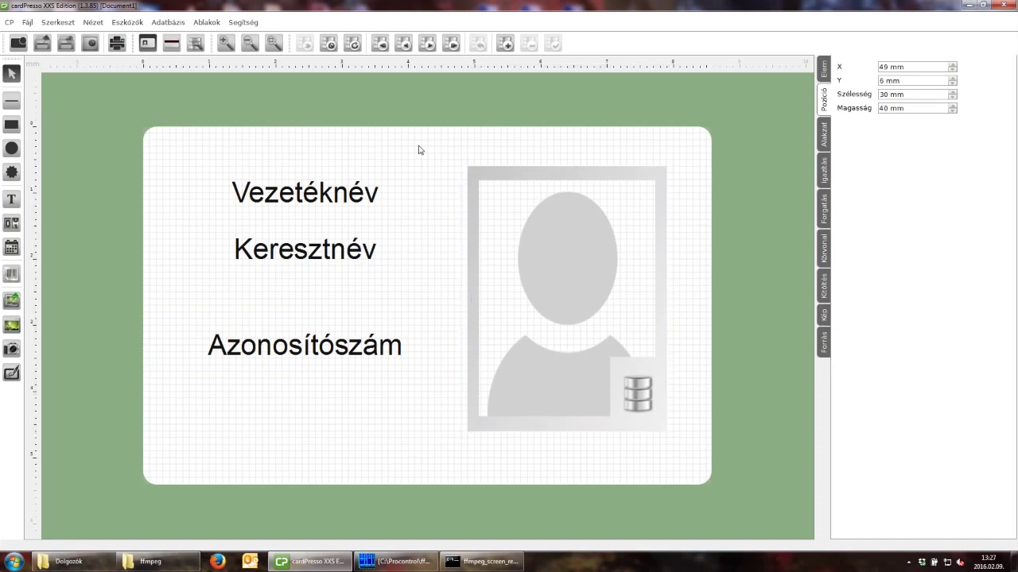
left_click(170, 22)
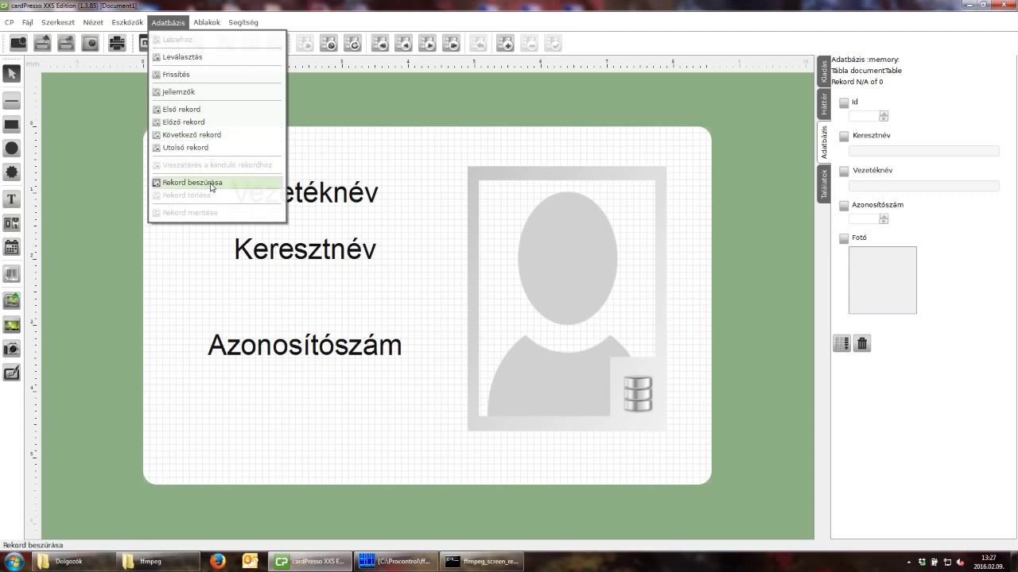
Insert a record with the employee's first name, surname and ID number, then open its photo picker.
left_click(212, 185)
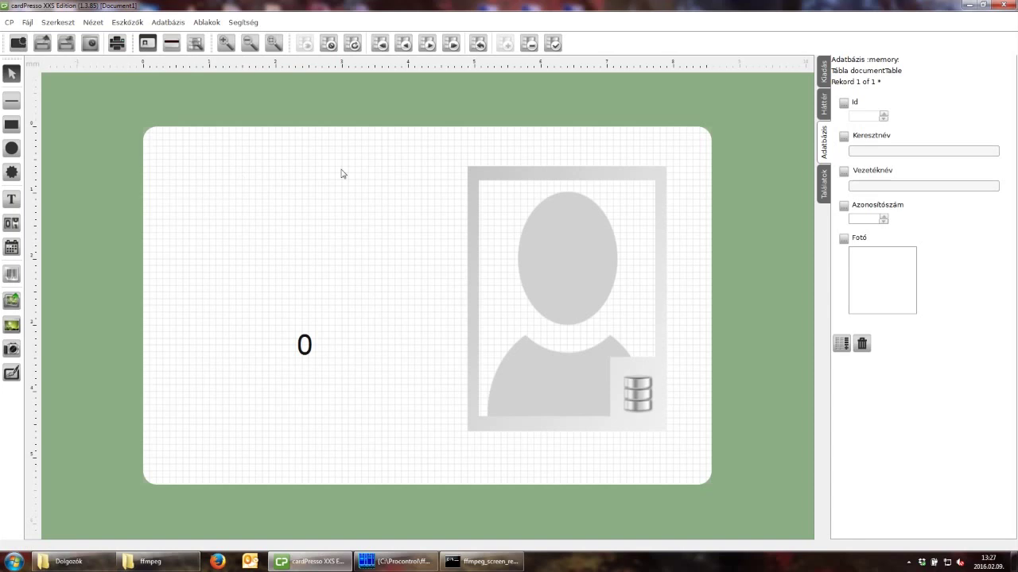
left_click(889, 151)
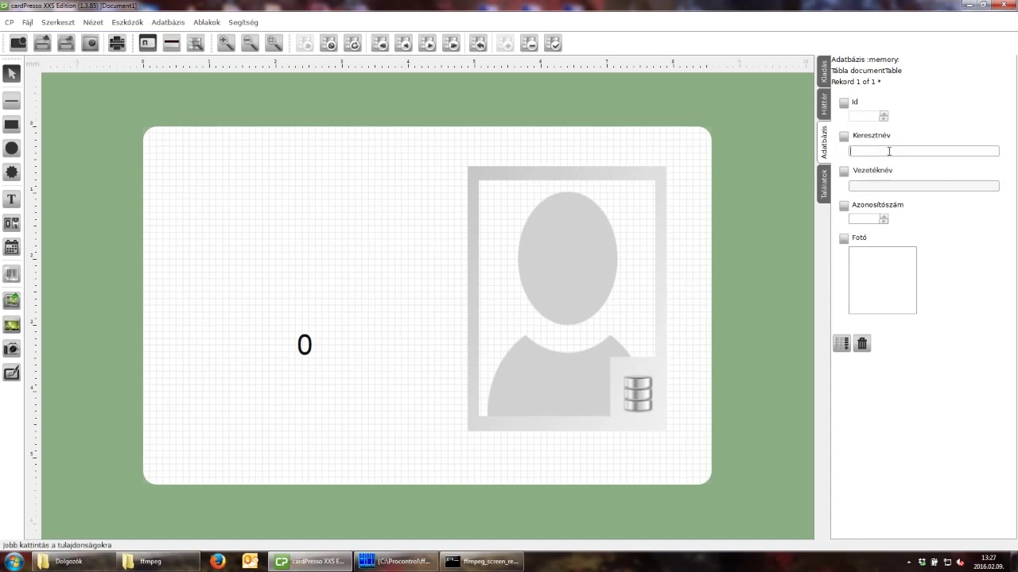
type("Szegedi")
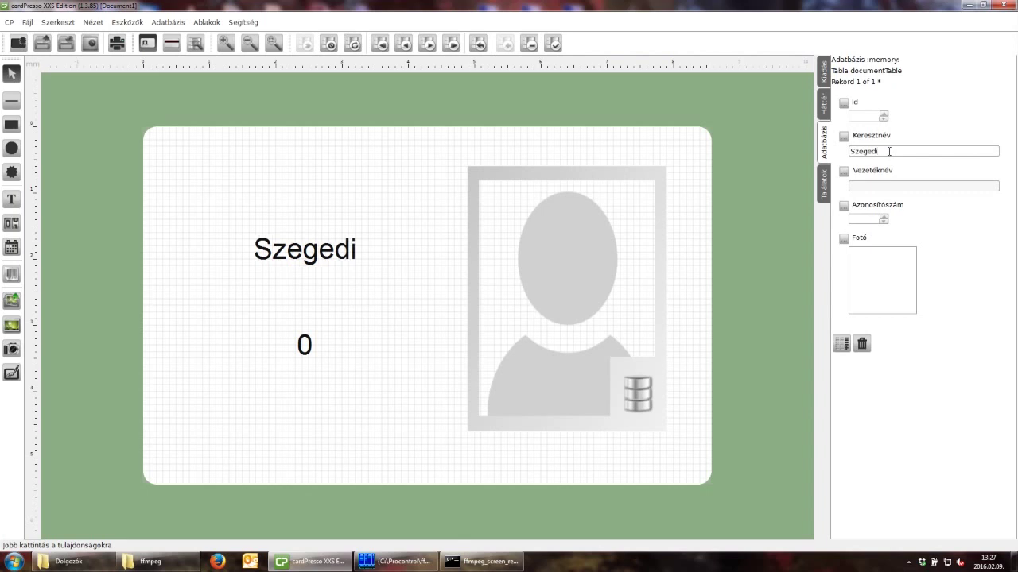
key("BackSpace")
key("BackSpace")
key("BackSpace")
key("BackSpace")
key("BackSpace")
key("BackSpace")
key("BackSpace")
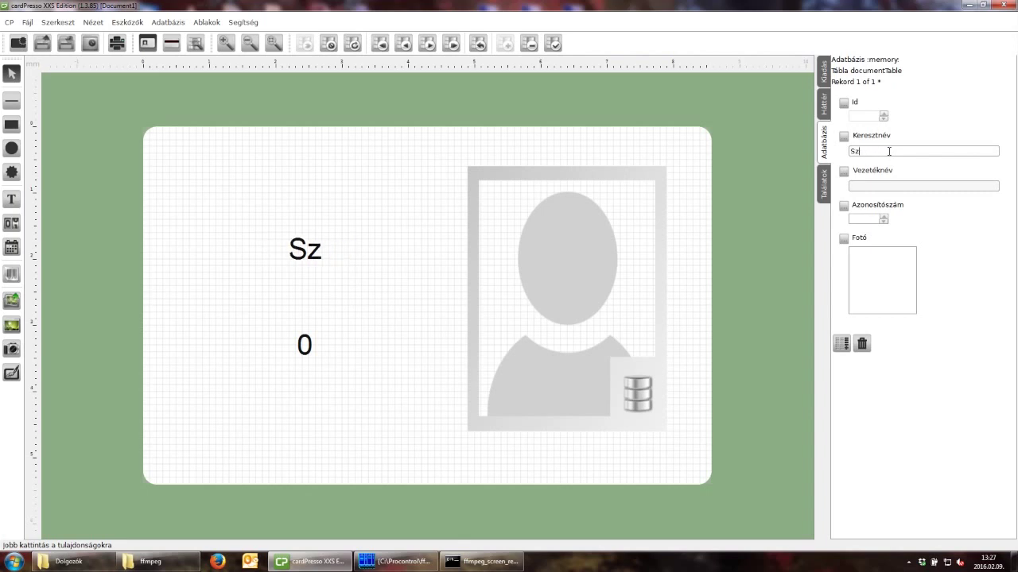
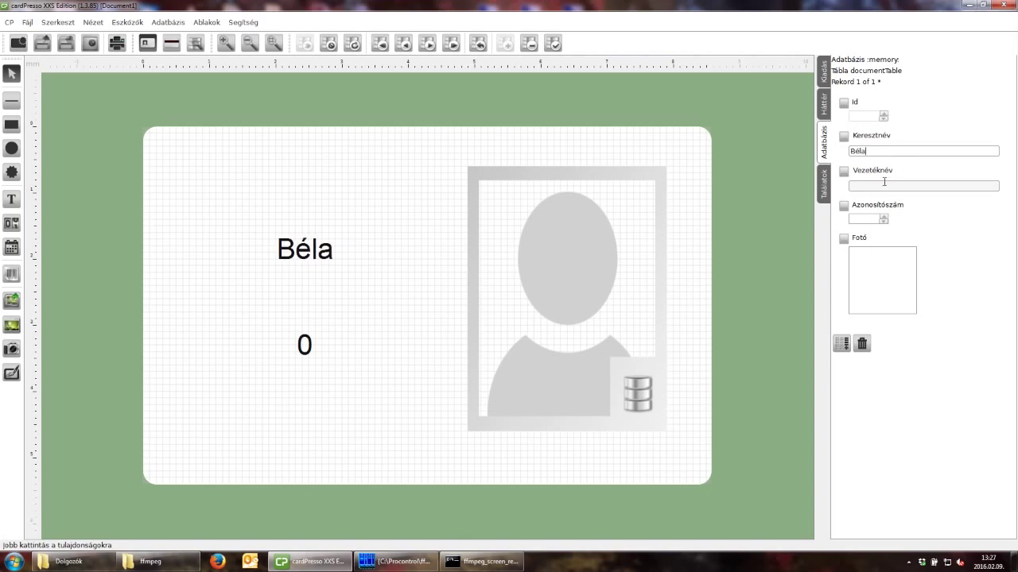
left_click(862, 186)
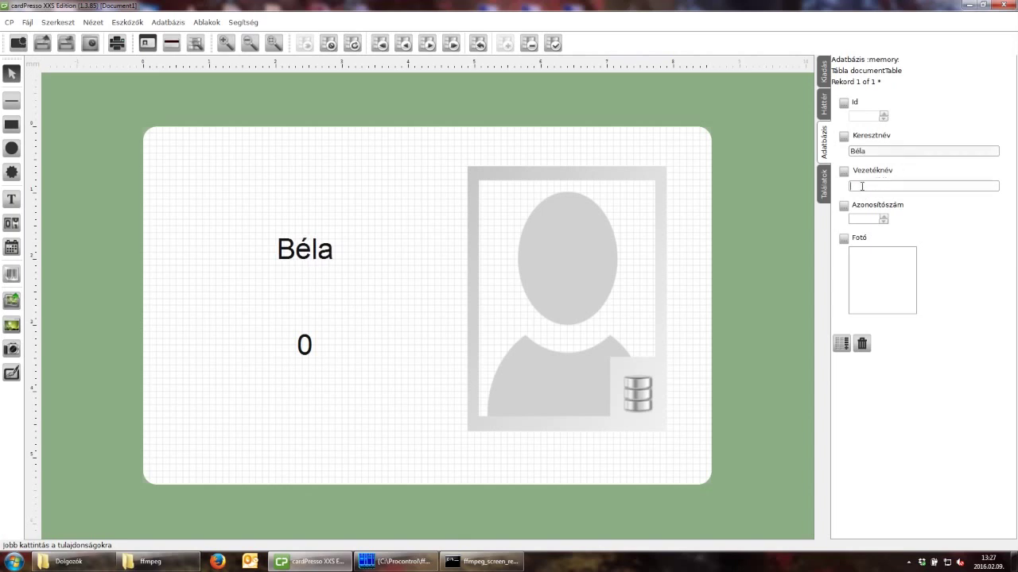
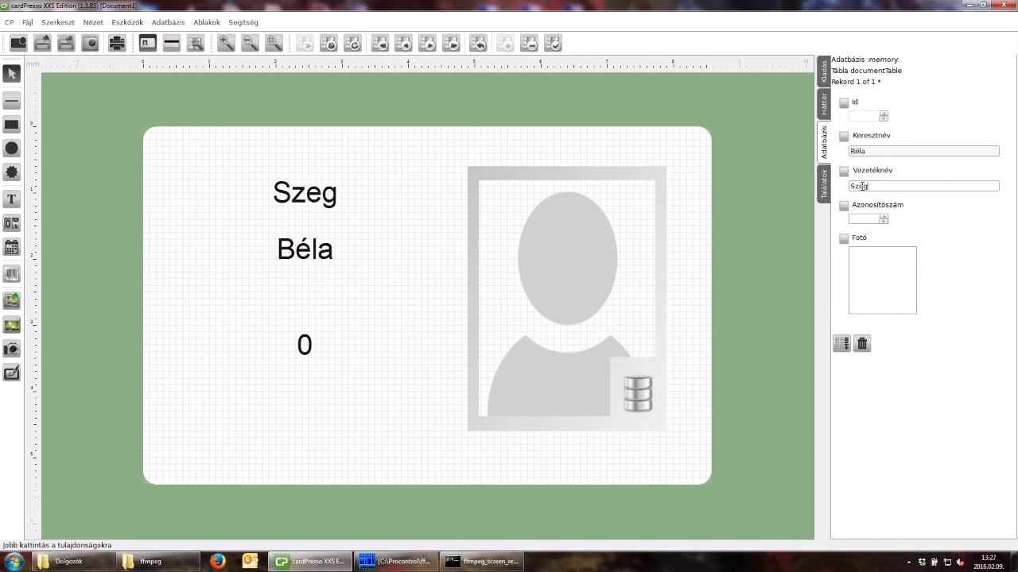
left_click(860, 220)
type("231")
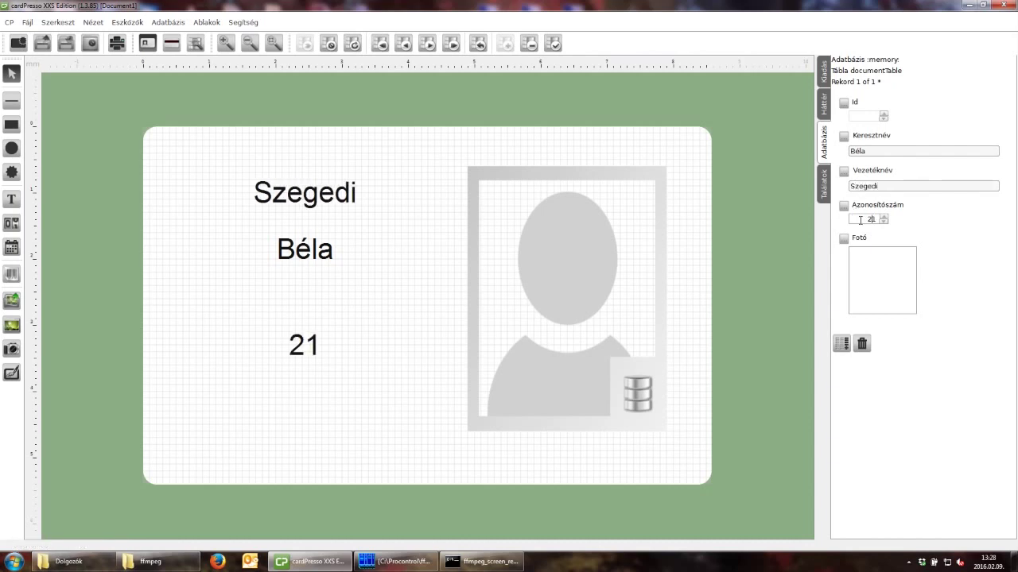
type("45")
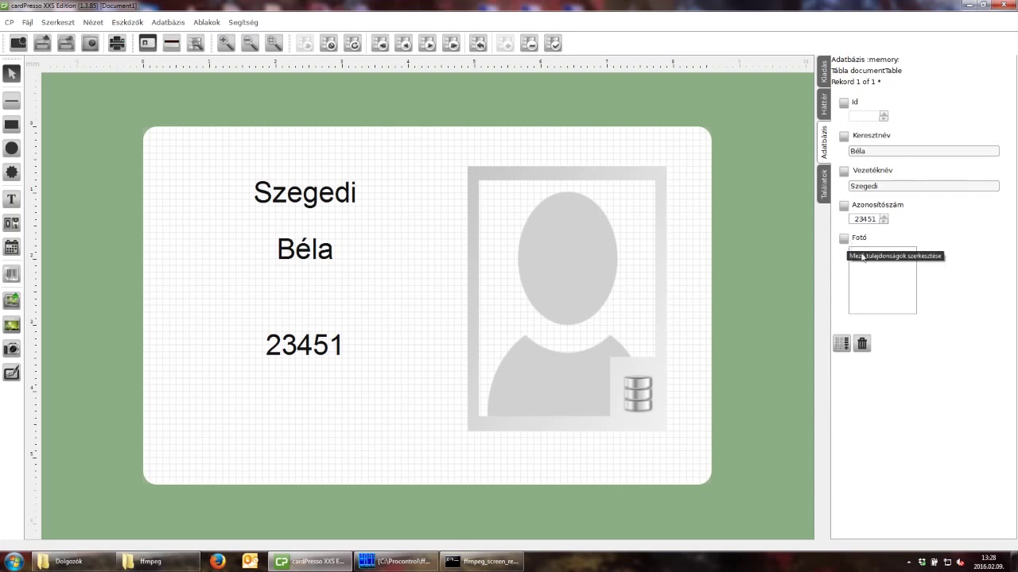
double_click(855, 254)
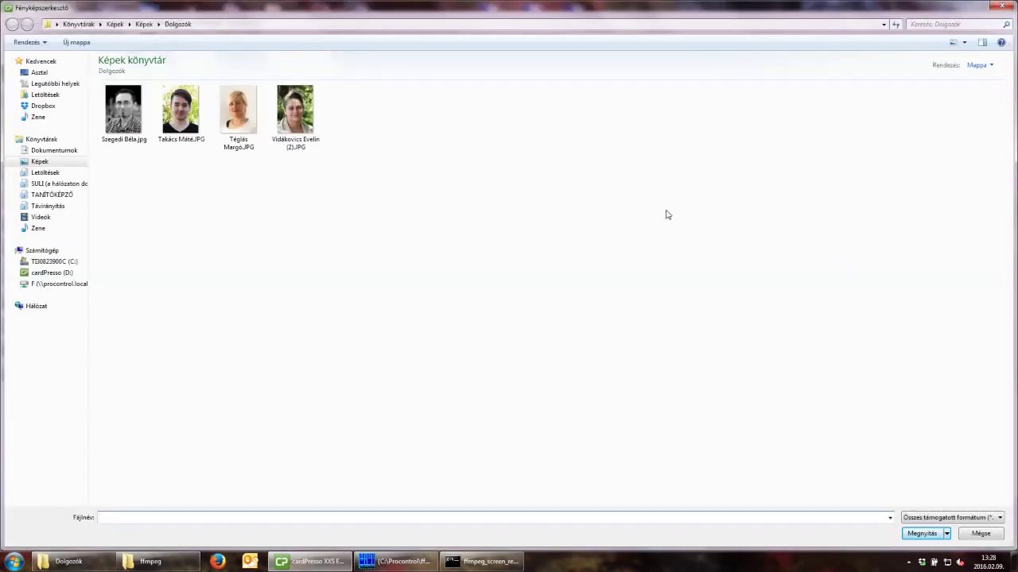
Open the first employee photo from the Dolgozók folder in the photo editor.
left_click(148, 130)
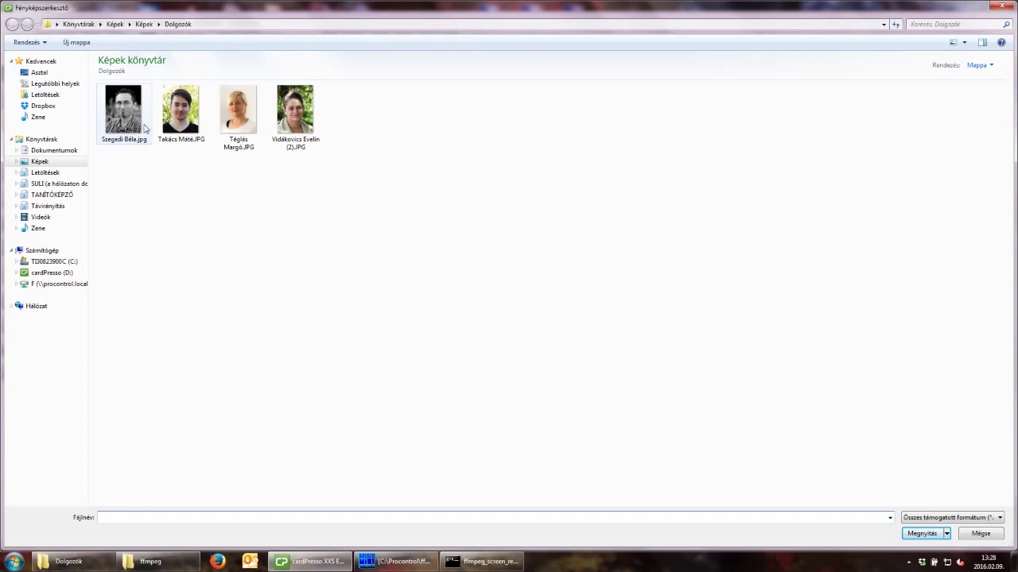
left_click(922, 533)
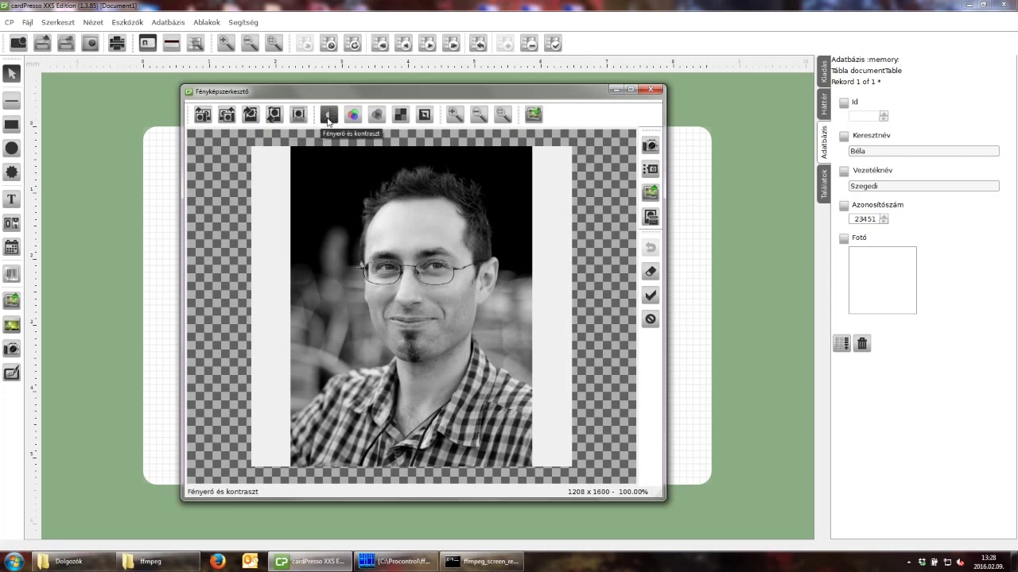
Try several Körülvágás crops on the photo, then discard the edits.
left_click(298, 115)
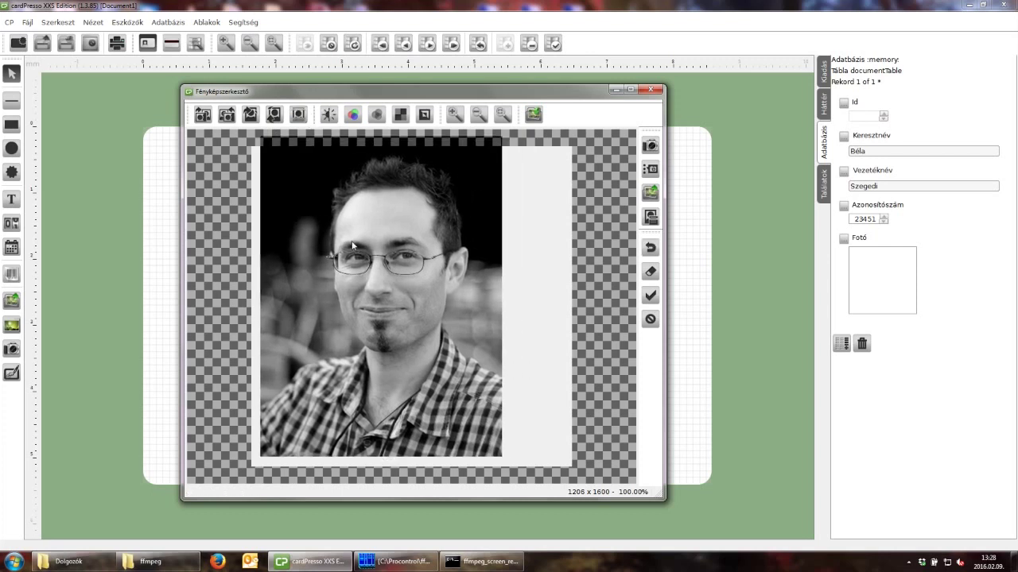
left_click_drag(352, 245, 330, 240)
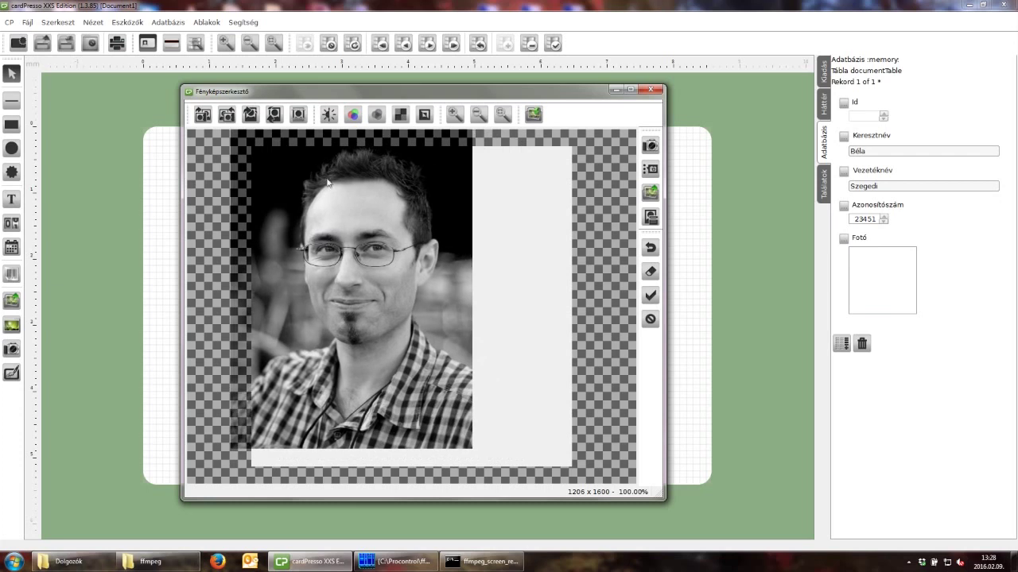
mouse_move(321, 196)
left_mouse_down()
mouse_move(337, 211)
mouse_move(383, 211)
mouse_move(318, 197)
left_mouse_up()
left_click(298, 114)
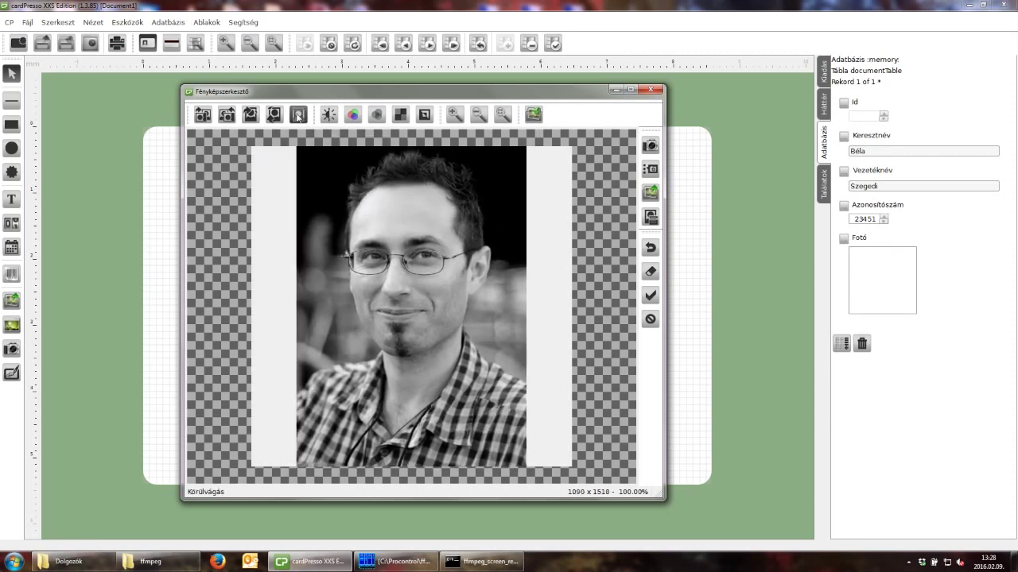
left_click_drag(408, 240, 502, 321)
left_click(297, 114)
left_click_drag(413, 272, 266, 182)
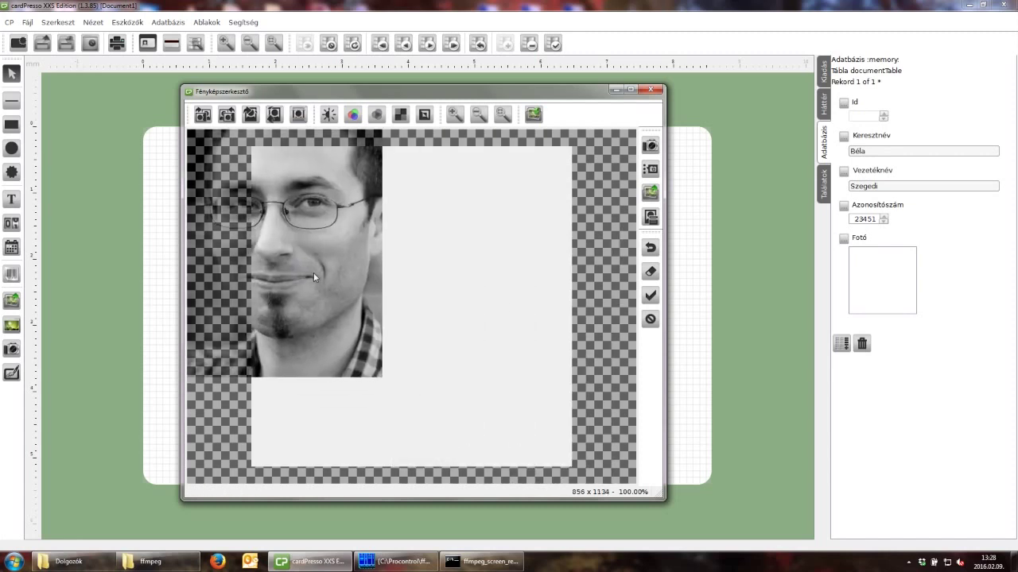
left_click(299, 115)
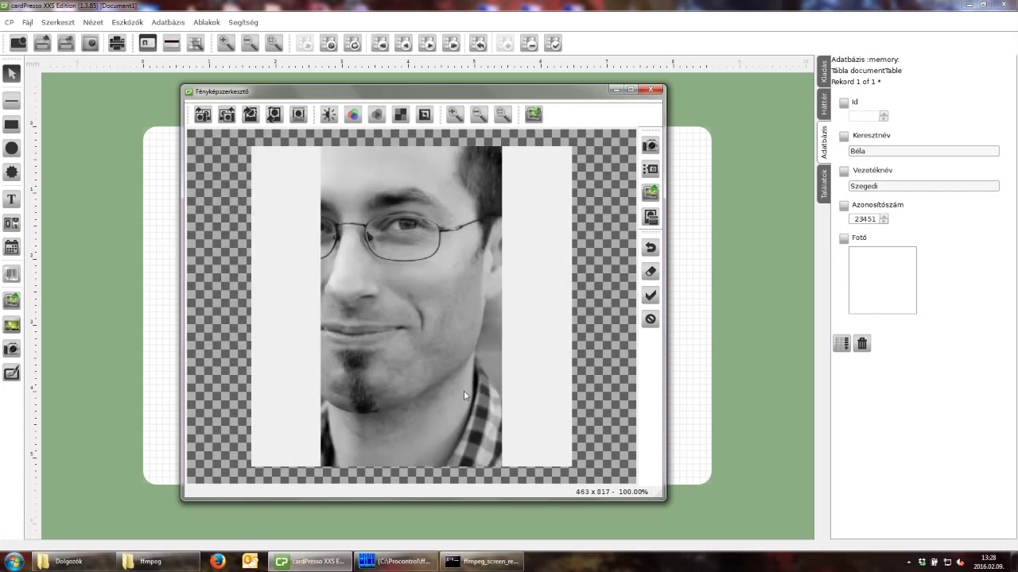
left_click(649, 320)
Reload the first employee's photo uncropped and accept it into the record's Fotó field.
double_click(878, 268)
left_click(125, 101)
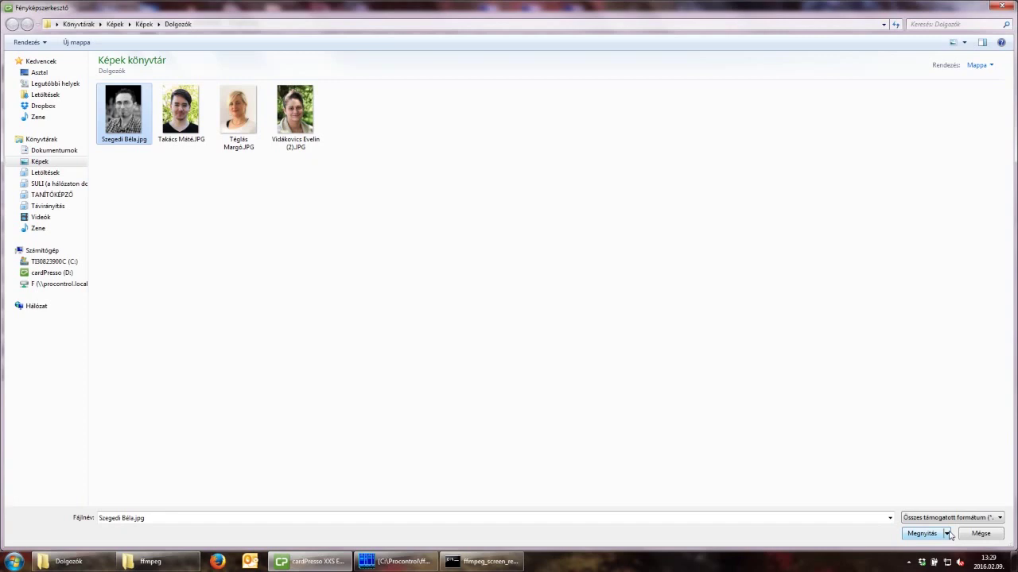
left_click(922, 534)
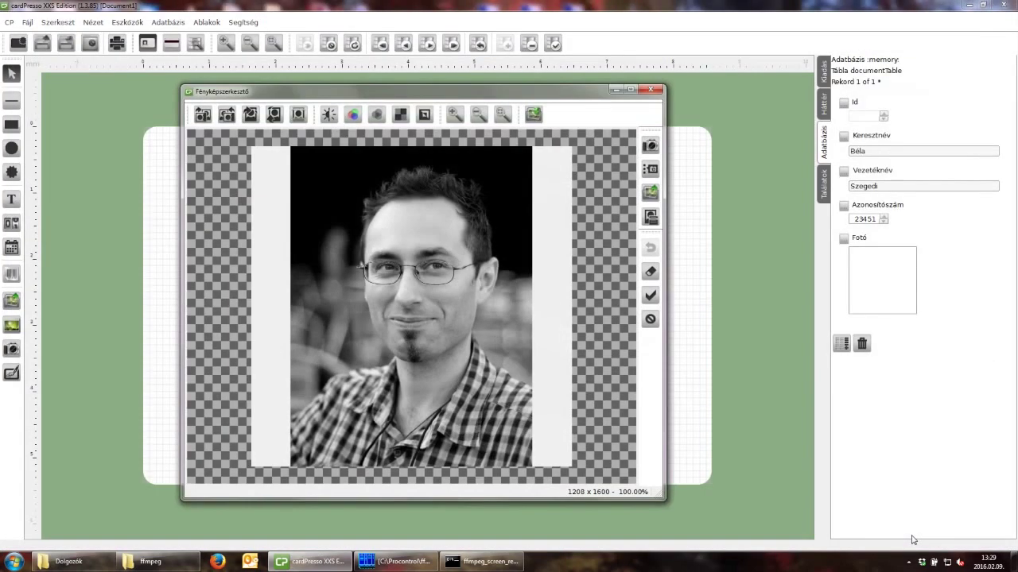
left_click(650, 296)
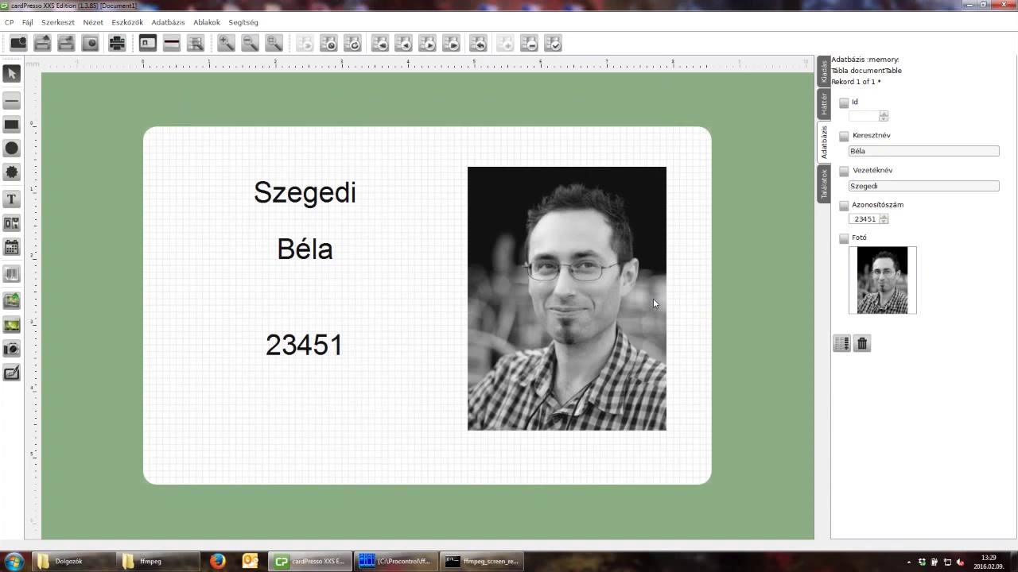
Check the card's photo, ID number, first-name and surname objects, then deselect to show the record fields.
left_click(654, 300)
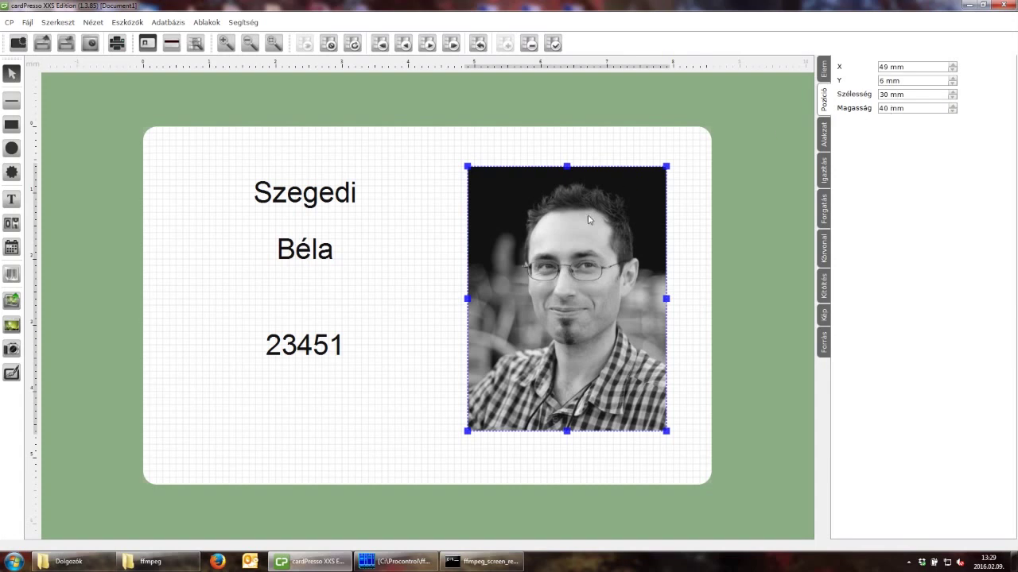
left_click(310, 350)
left_click(313, 261)
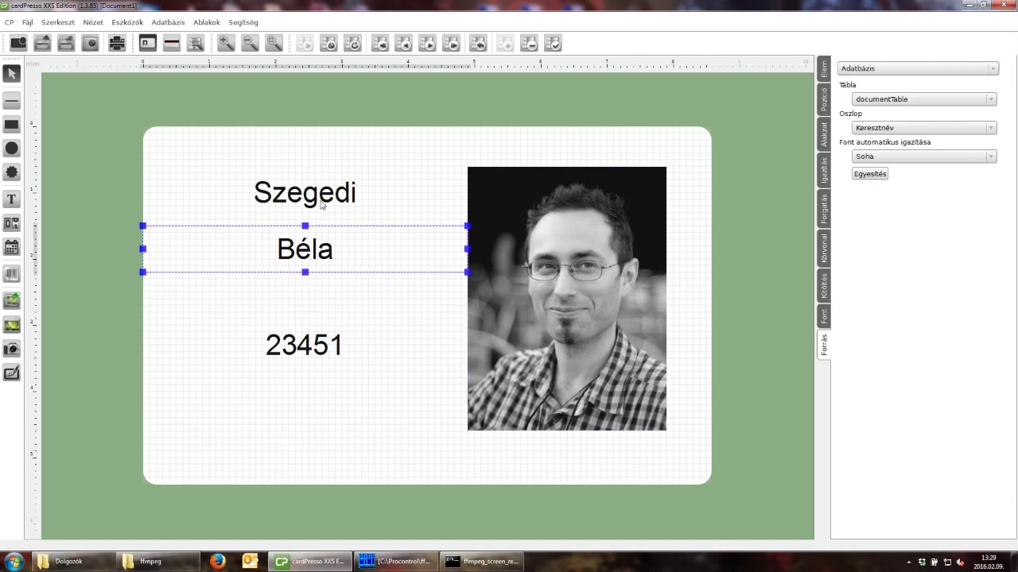
left_click(323, 197)
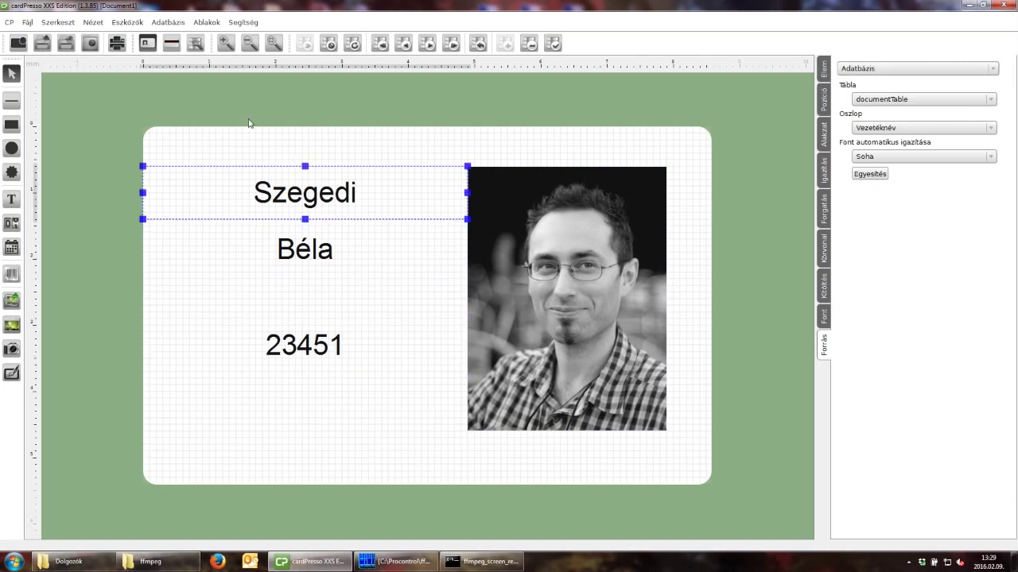
left_click(340, 155)
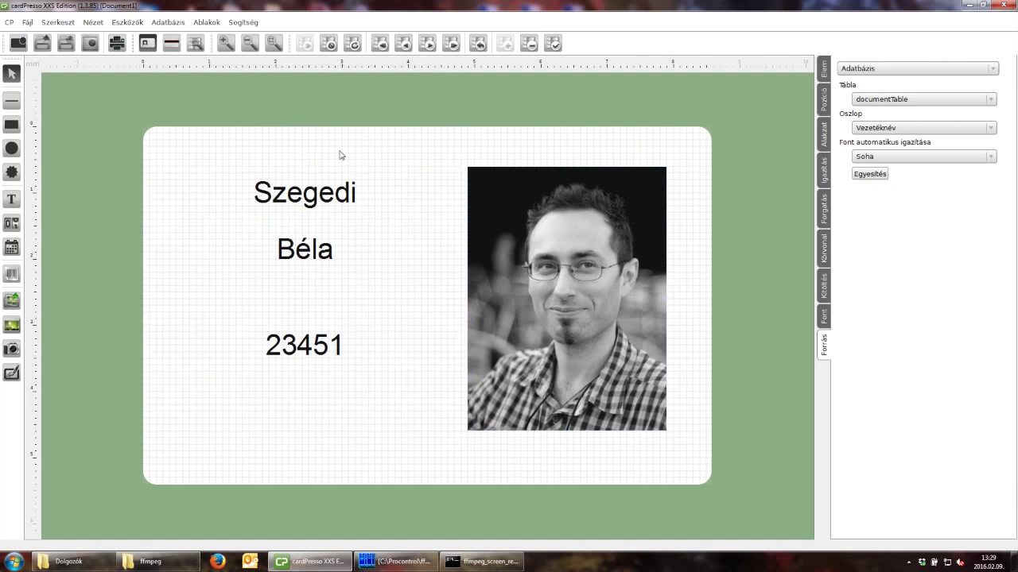
Save the first employee record via Rekord mentése and insert an empty second record.
left_click(167, 22)
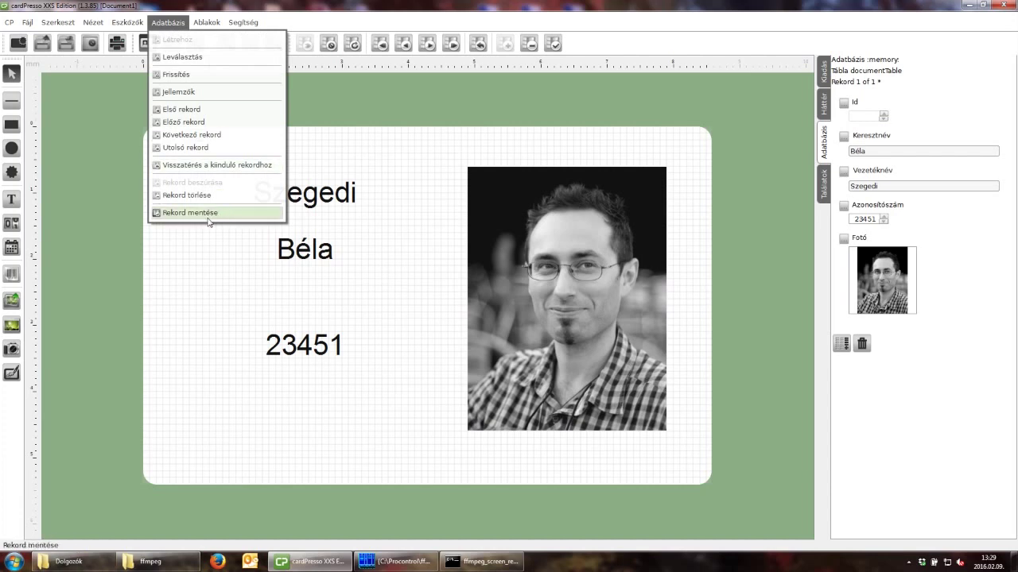
left_click(190, 212)
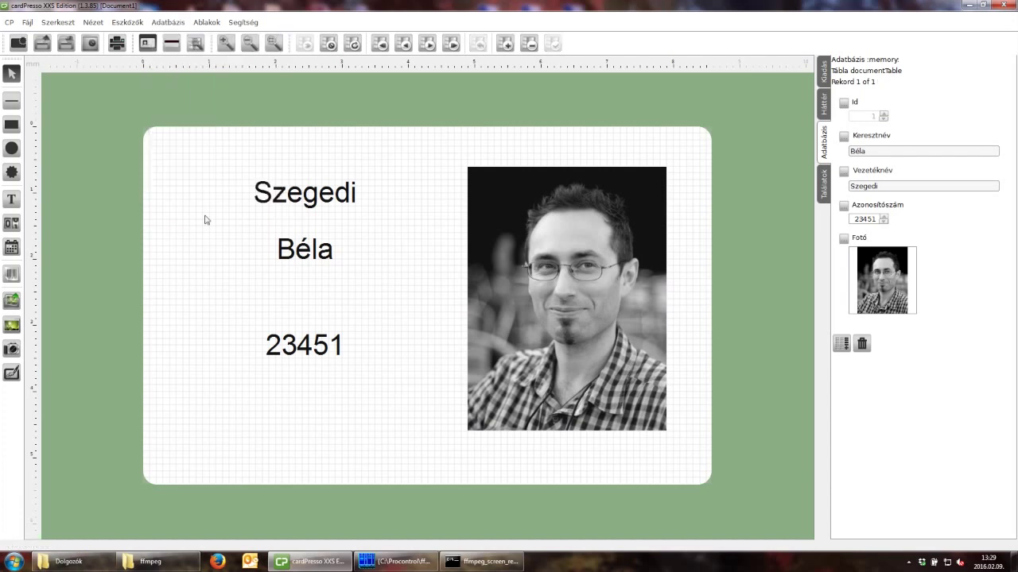
left_click(168, 23)
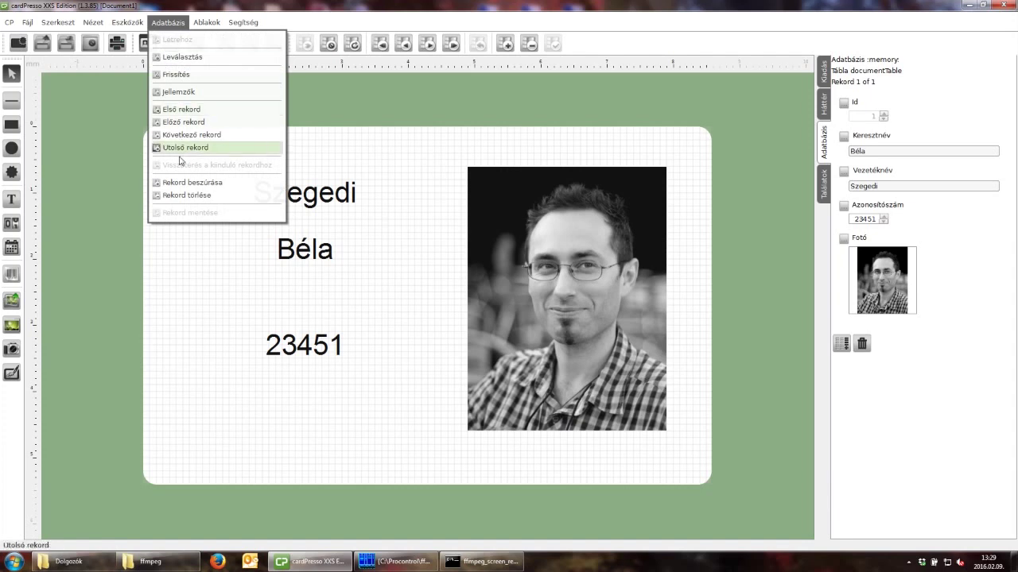
left_click(183, 183)
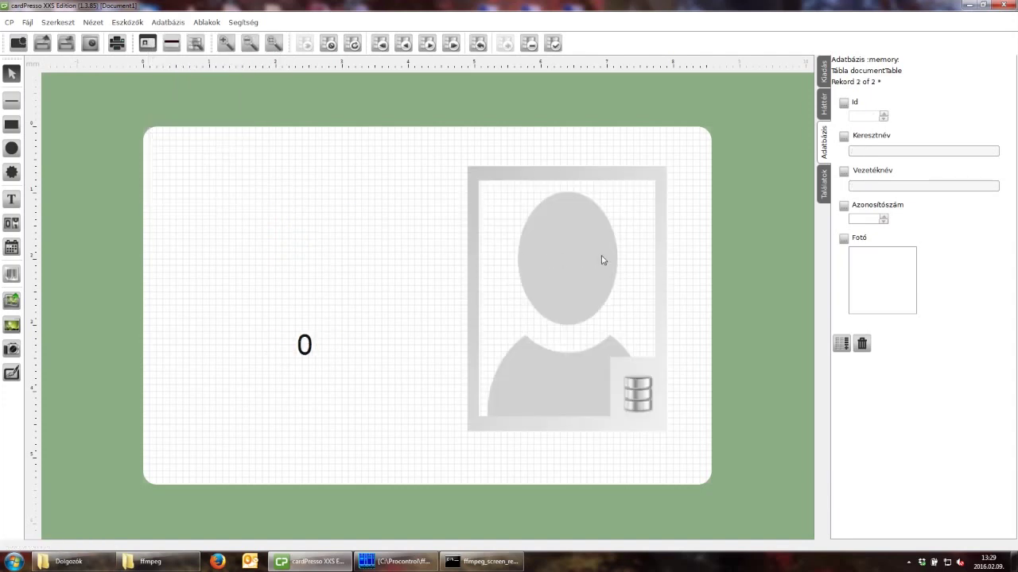
Enter the second employee's first name, surname and ID number in Keresztnév, Vezetéknév and Azonosítószám.
left_click(869, 152)
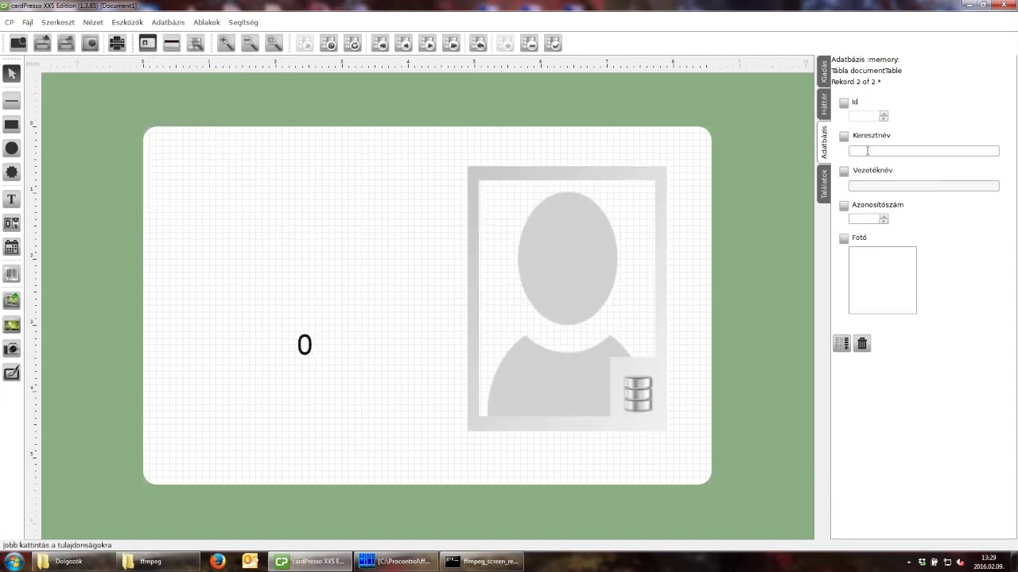
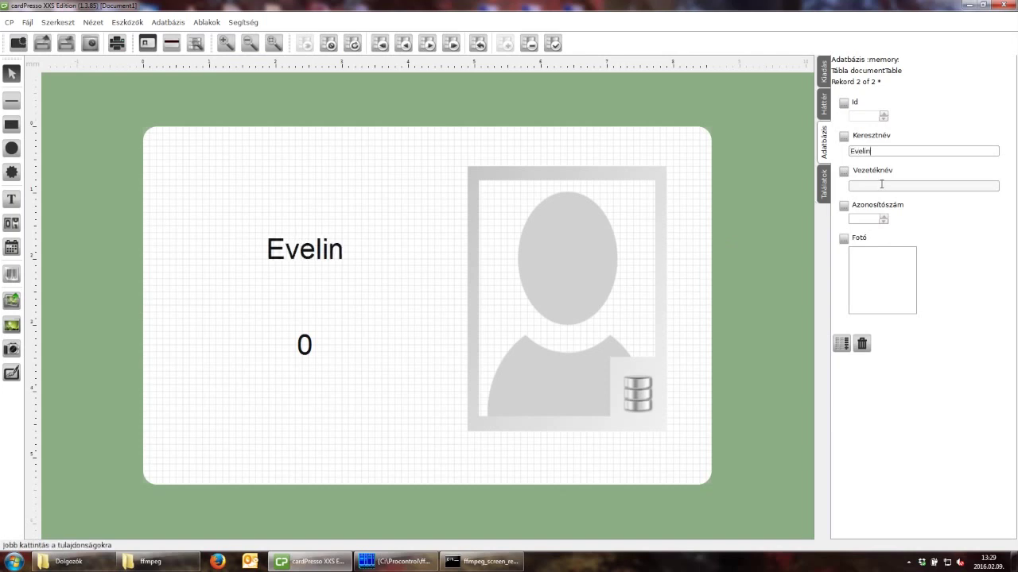
key("Tab")
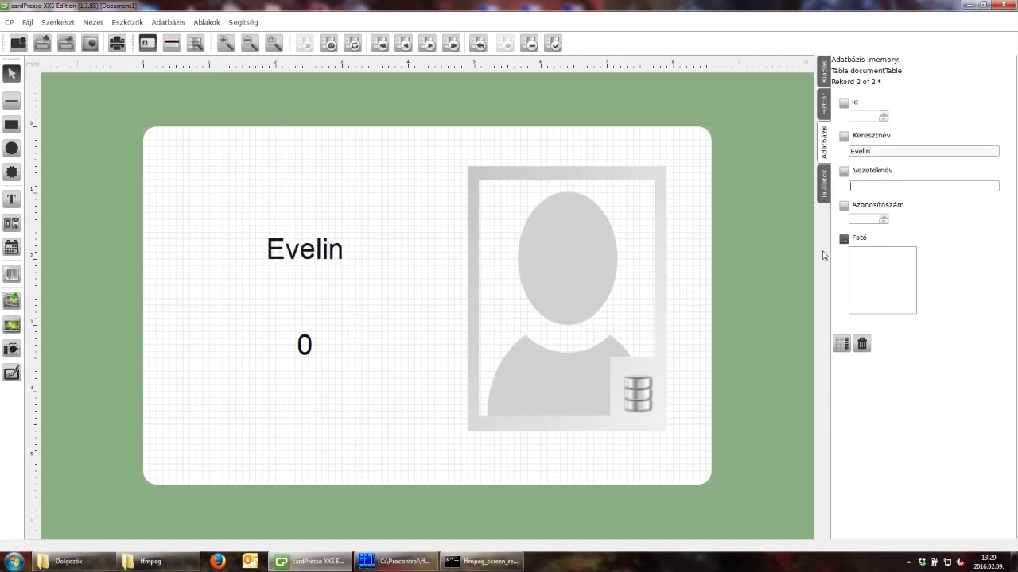
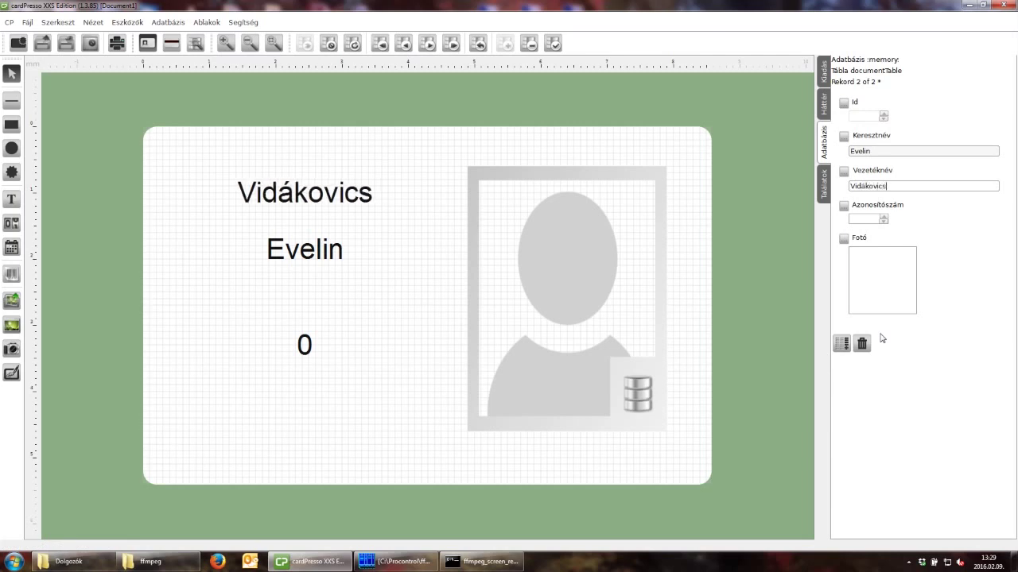
left_click(869, 218)
type("435")
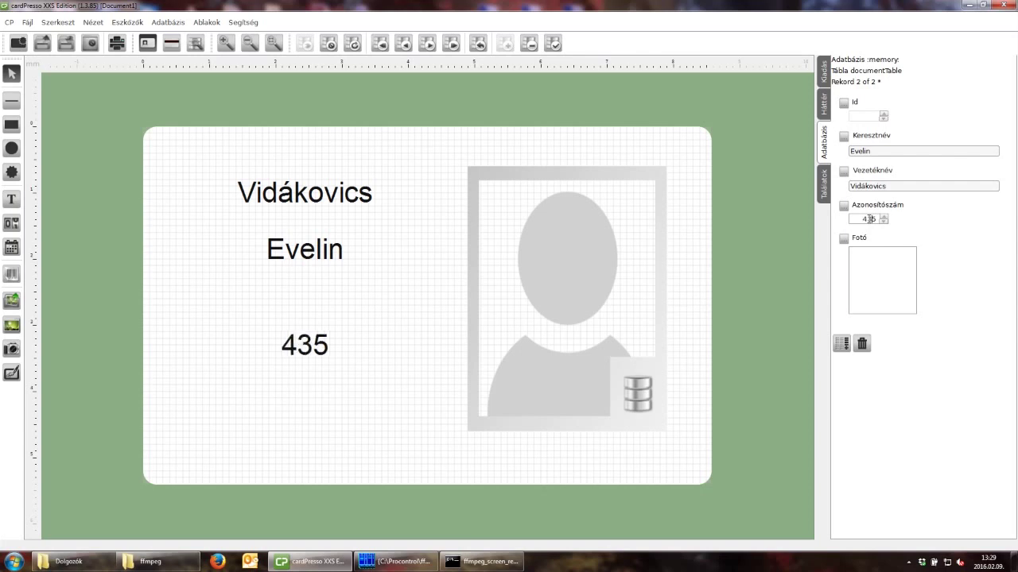
left_click(869, 219)
type("21")
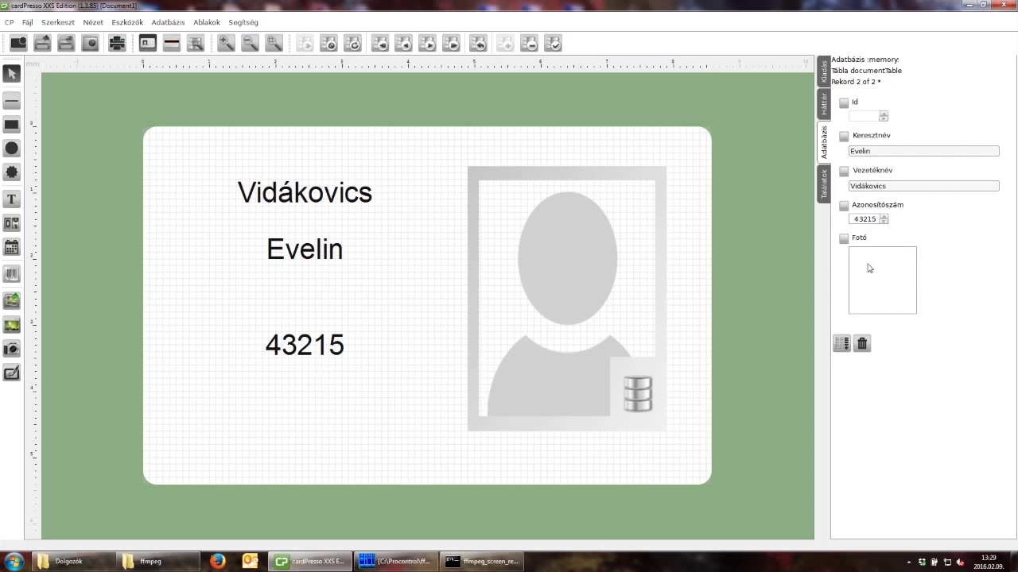
Load the second employee's JPG from the Dolgozók folder into the photo editor via the Fotó box.
double_click(869, 268)
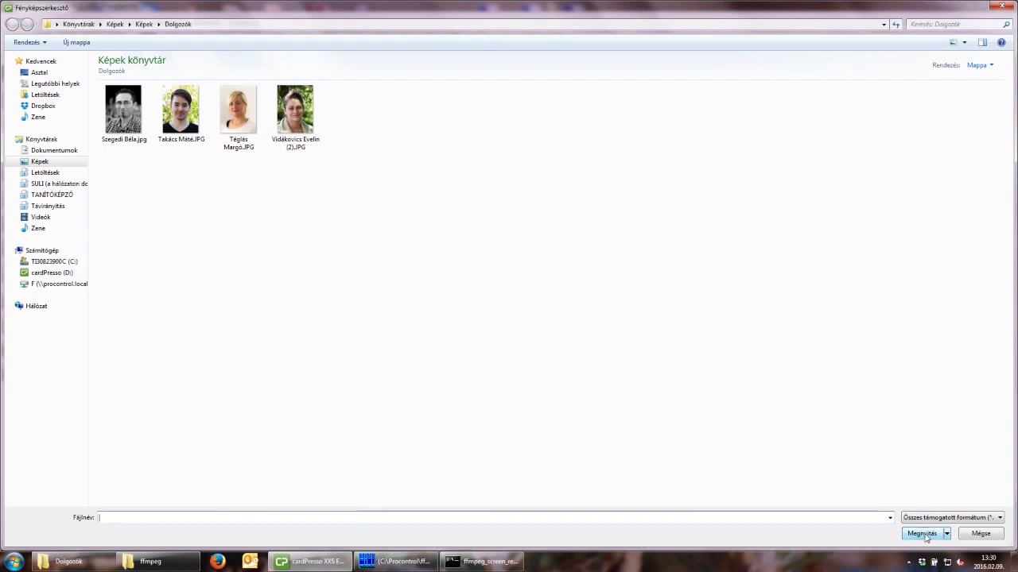
left_click(295, 111)
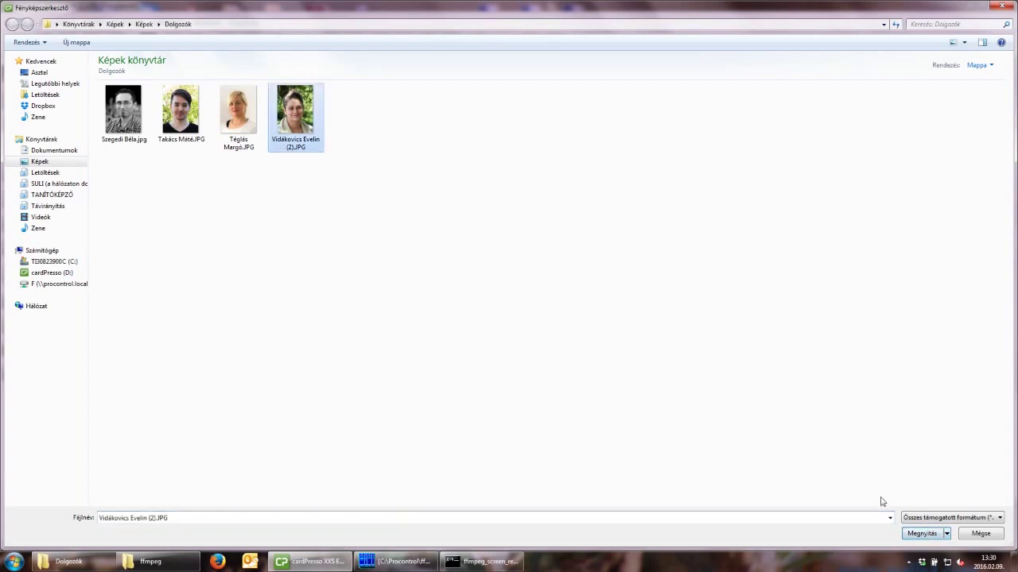
left_click(922, 533)
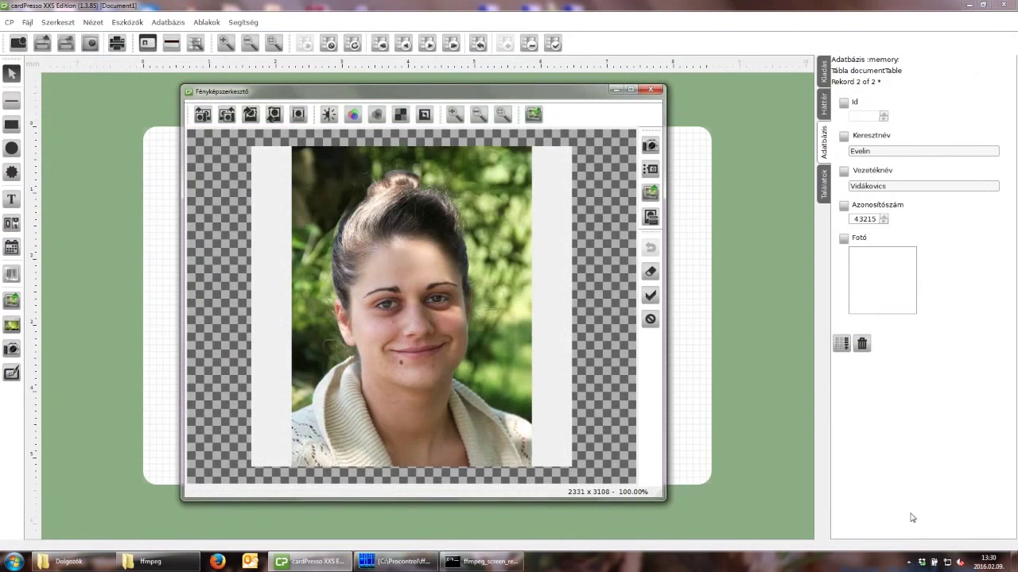
Place the photo on the card and verify the photo, ID and name objects' data sources.
left_click(649, 295)
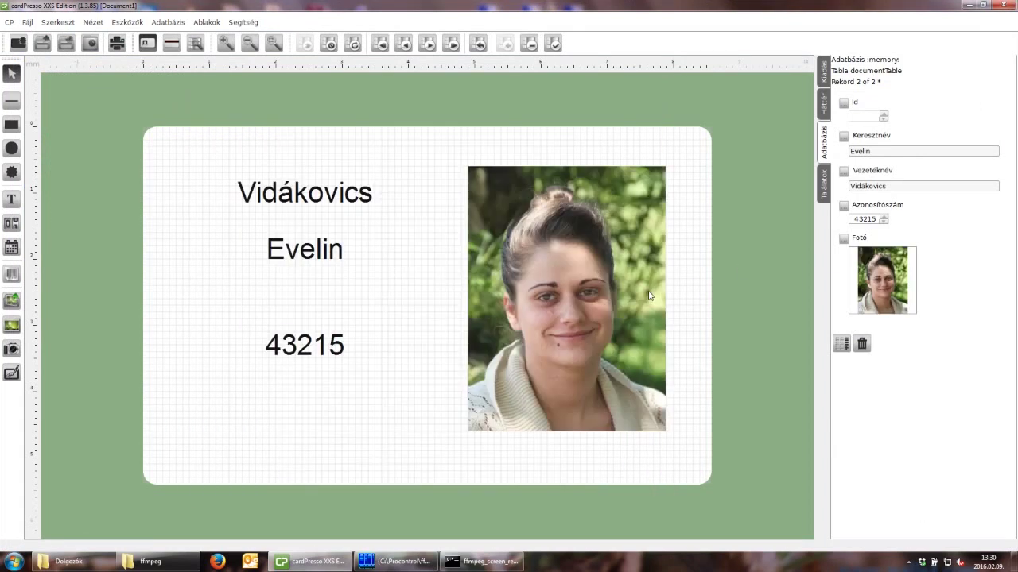
left_click(600, 273)
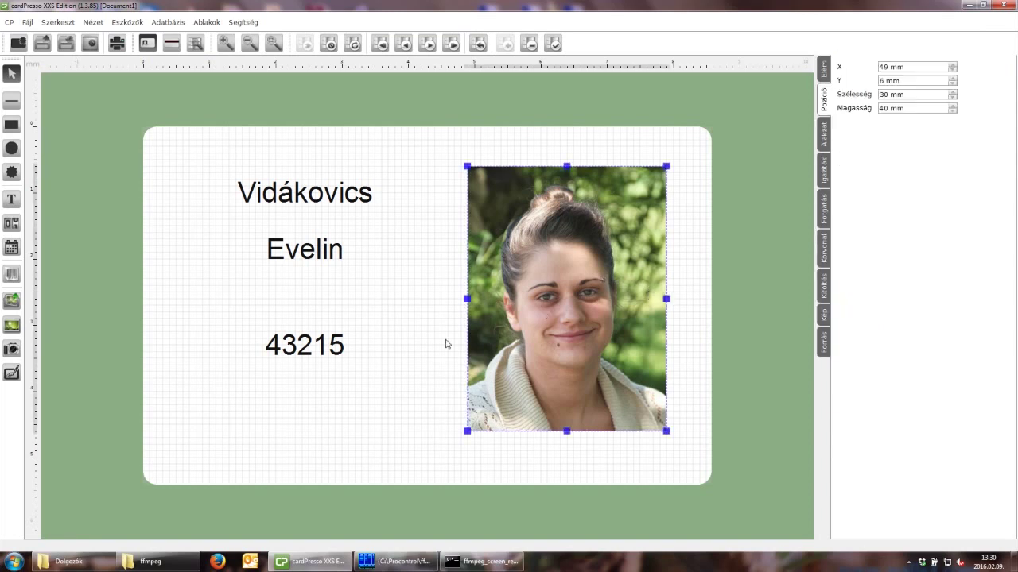
left_click(334, 354)
left_click(333, 228)
left_click(319, 206)
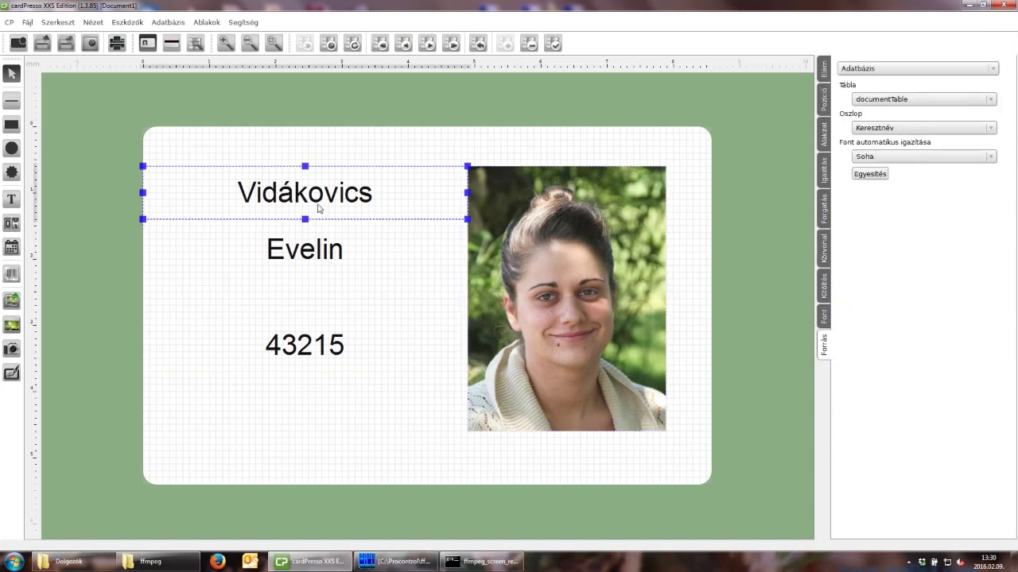
left_click(326, 152)
Save the second employee's record as Id 2 with Rekord mentése.
left_click(169, 22)
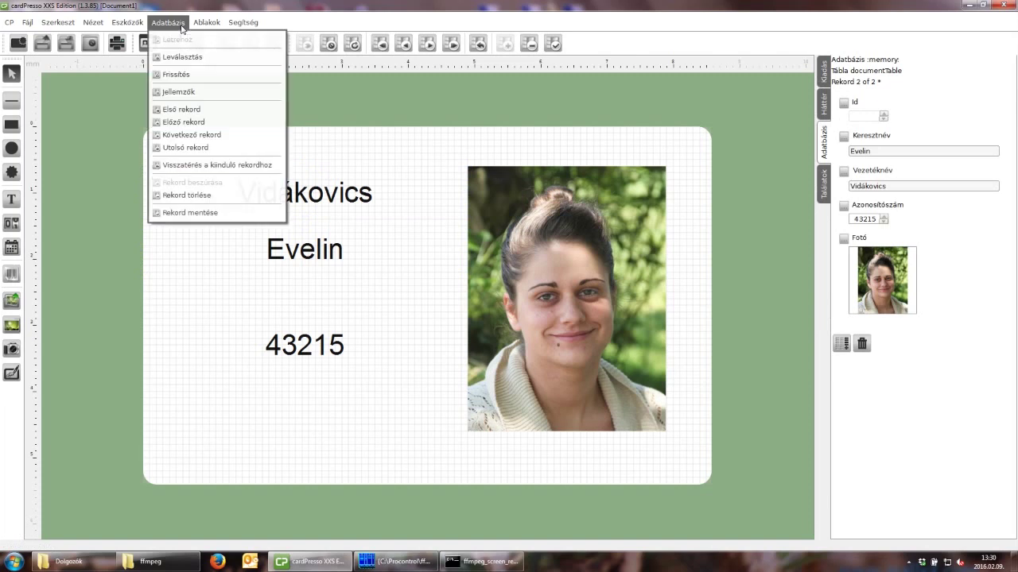
left_click(206, 214)
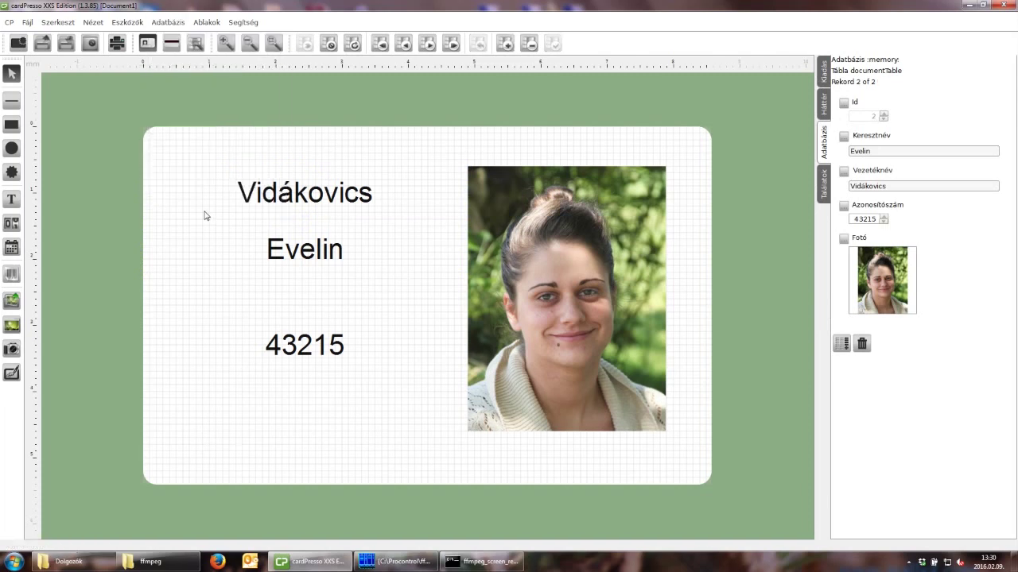
left_click(168, 22)
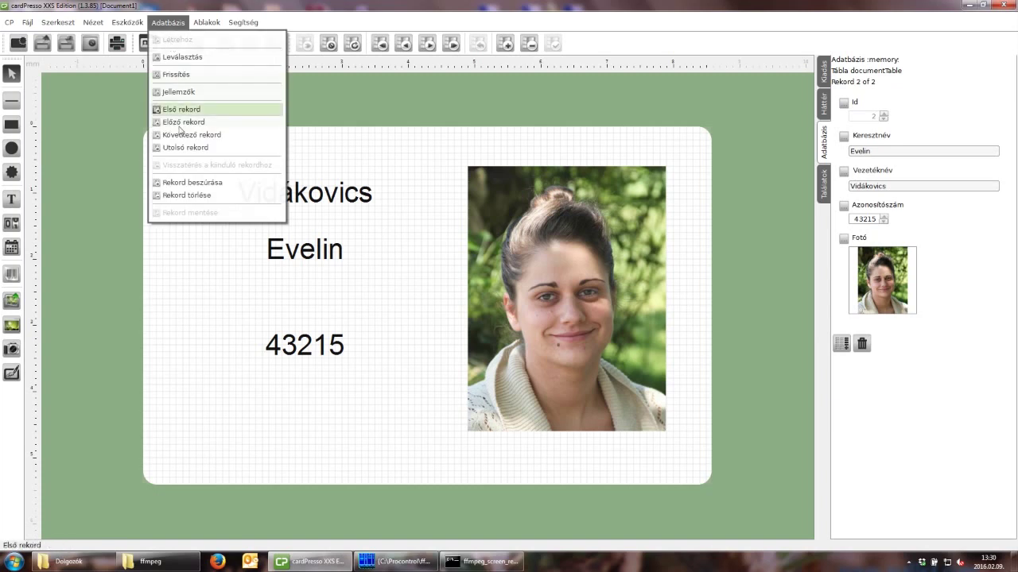
Insert a third record and enter that employee's first name, surname and ID number.
left_click(189, 182)
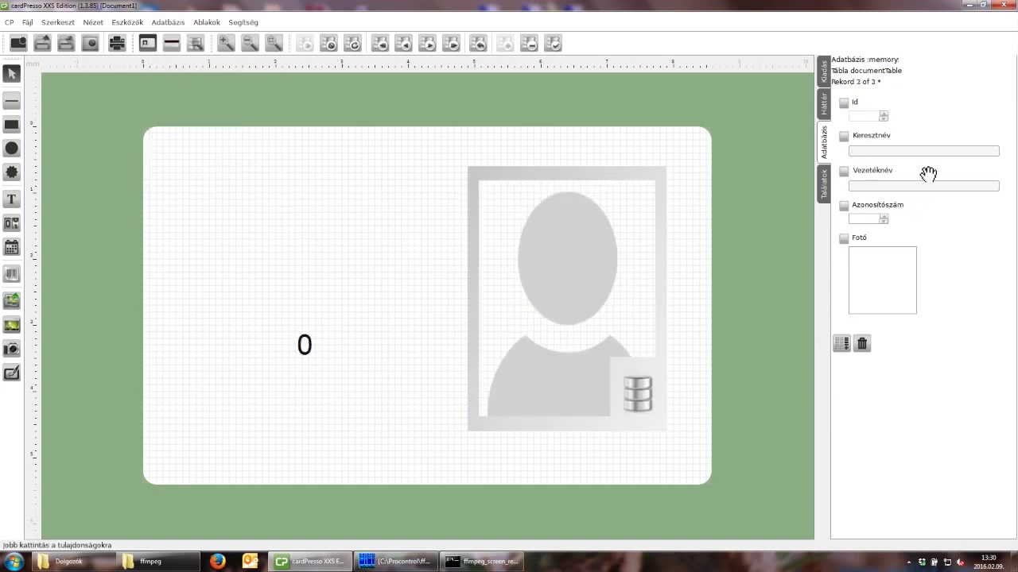
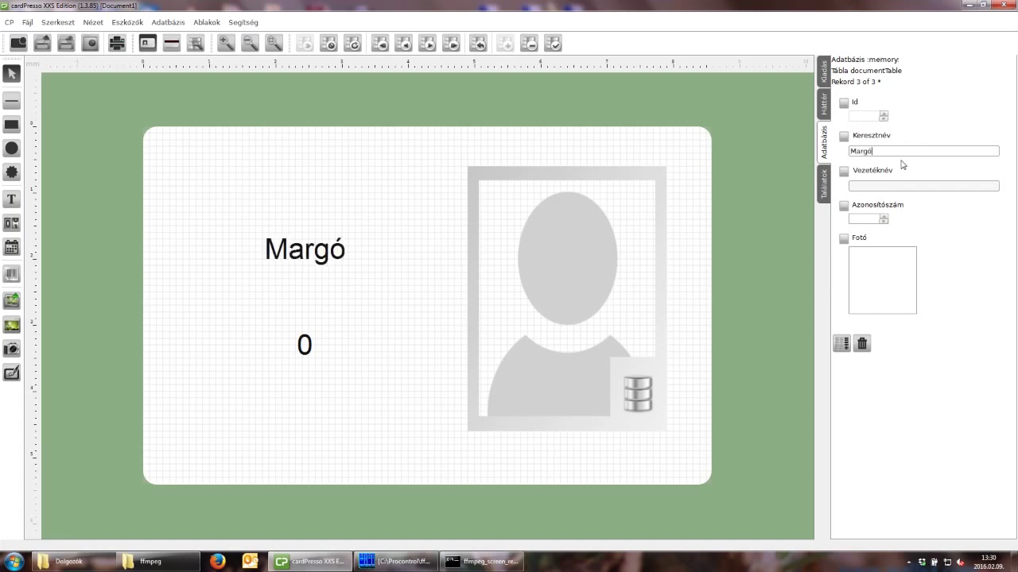
left_click(897, 185)
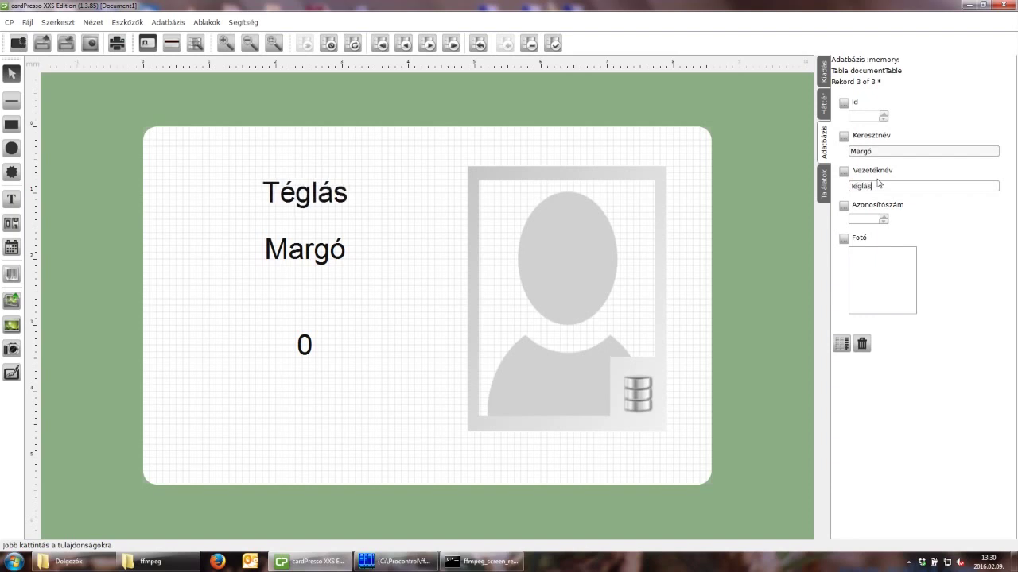
left_click(867, 219)
type("879")
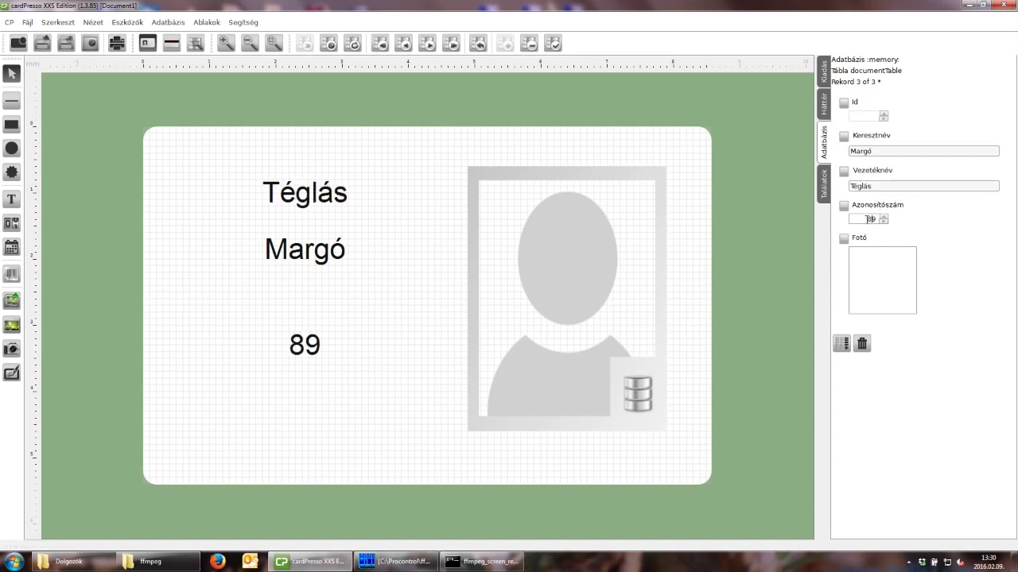
type("65")
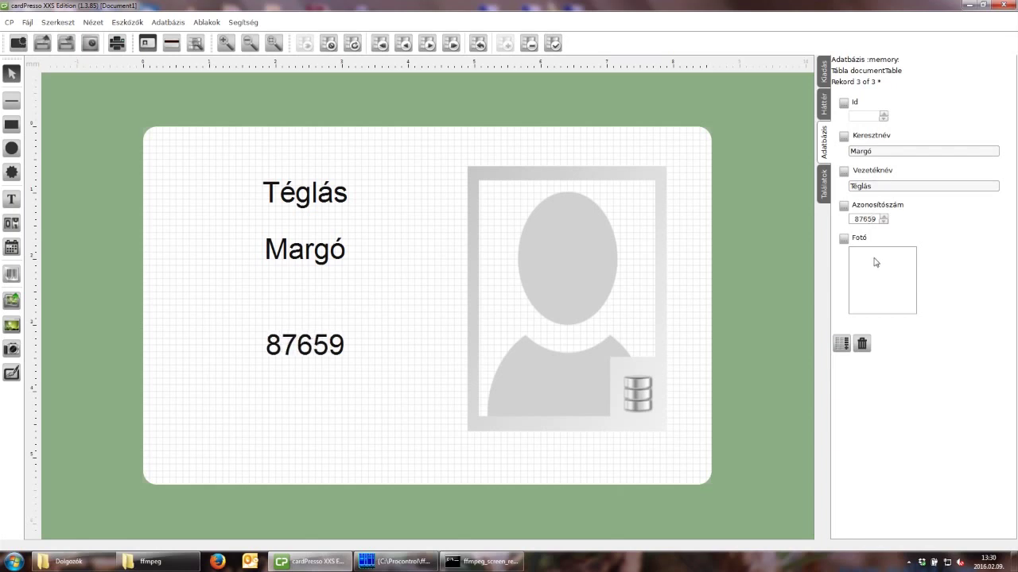
Attach the third employee's JPG from Dolgozók to the card's photo field.
double_click(879, 289)
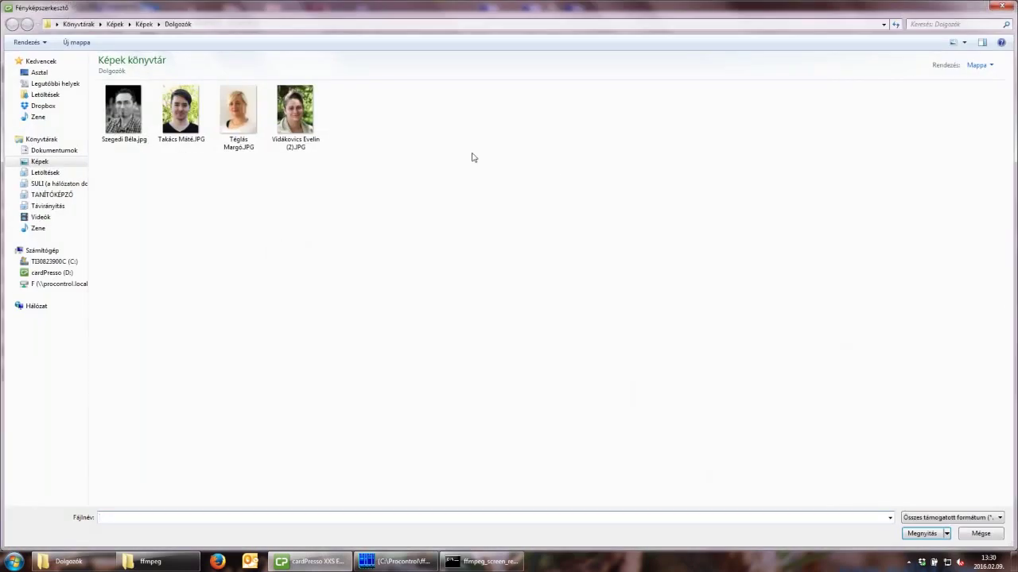
left_click(226, 105)
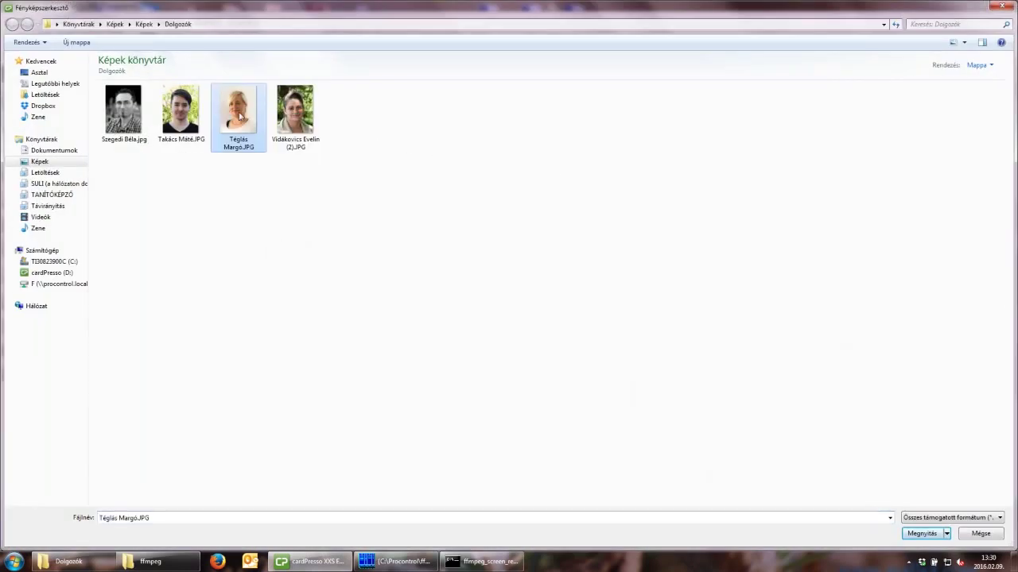
left_click(915, 533)
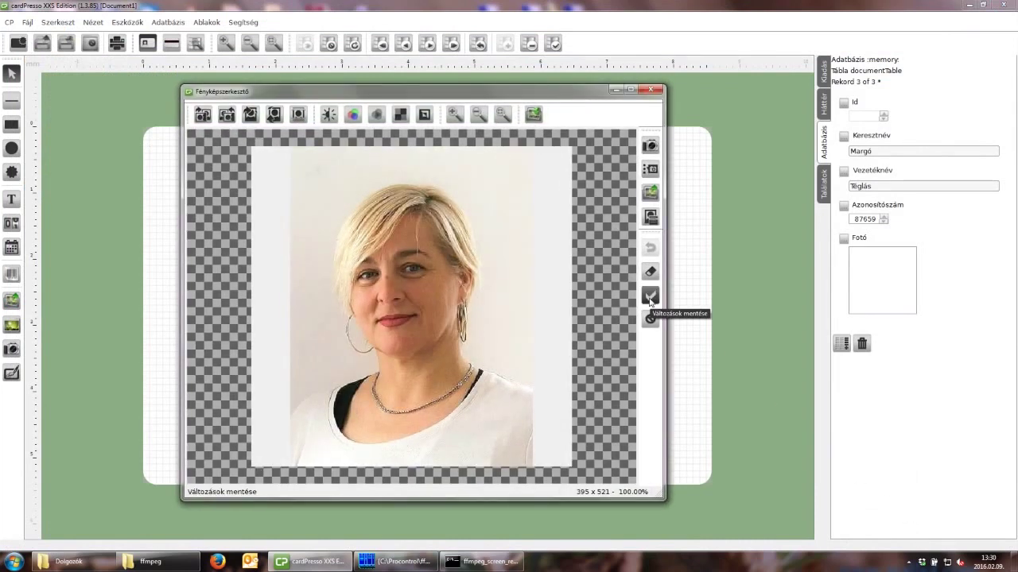
left_click(649, 297)
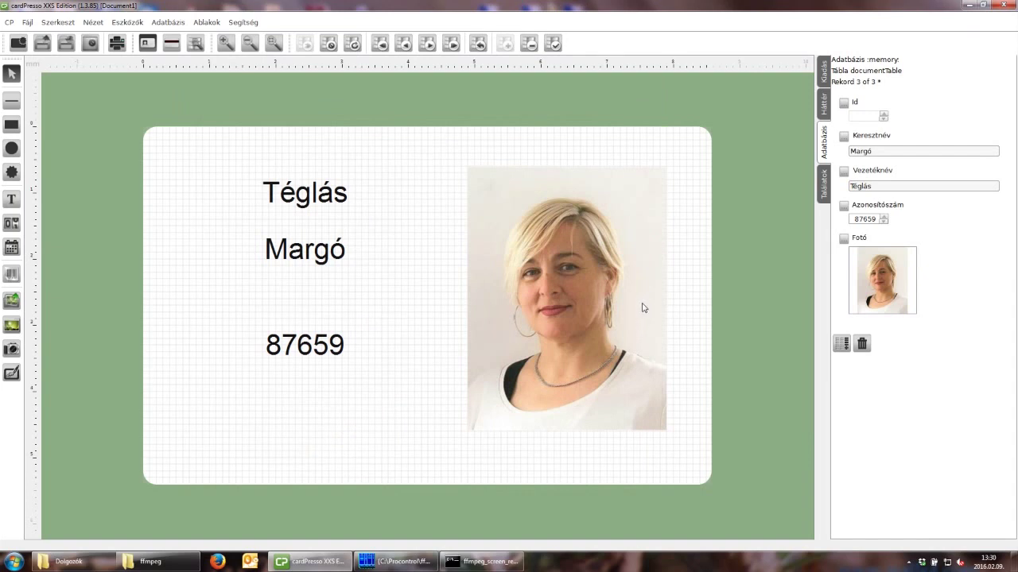
Check the photo and text objects on the card, then save the record as Id 3.
left_click(643, 308)
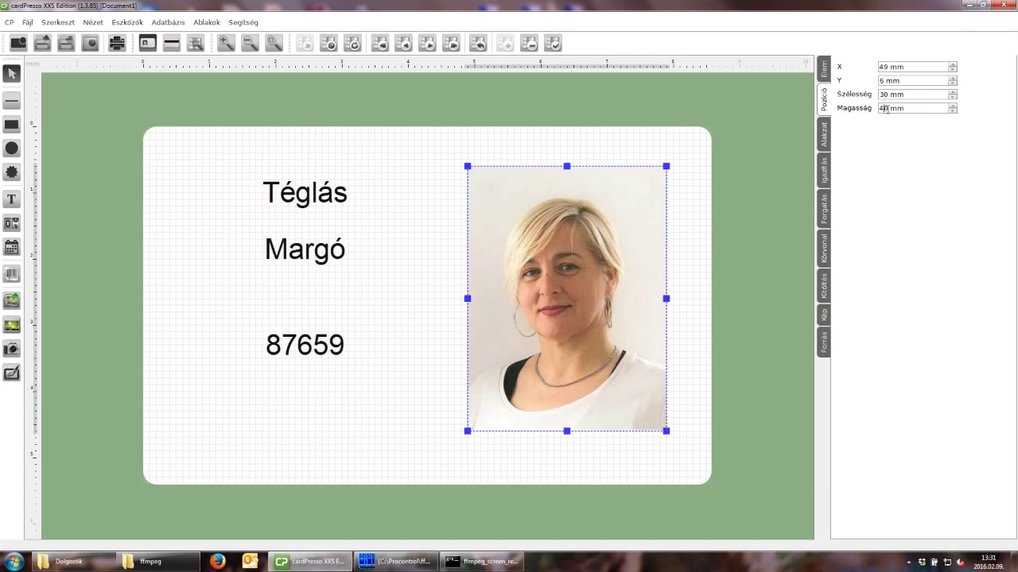
left_click(882, 107)
left_click(334, 346)
left_click(332, 247)
left_click(334, 205)
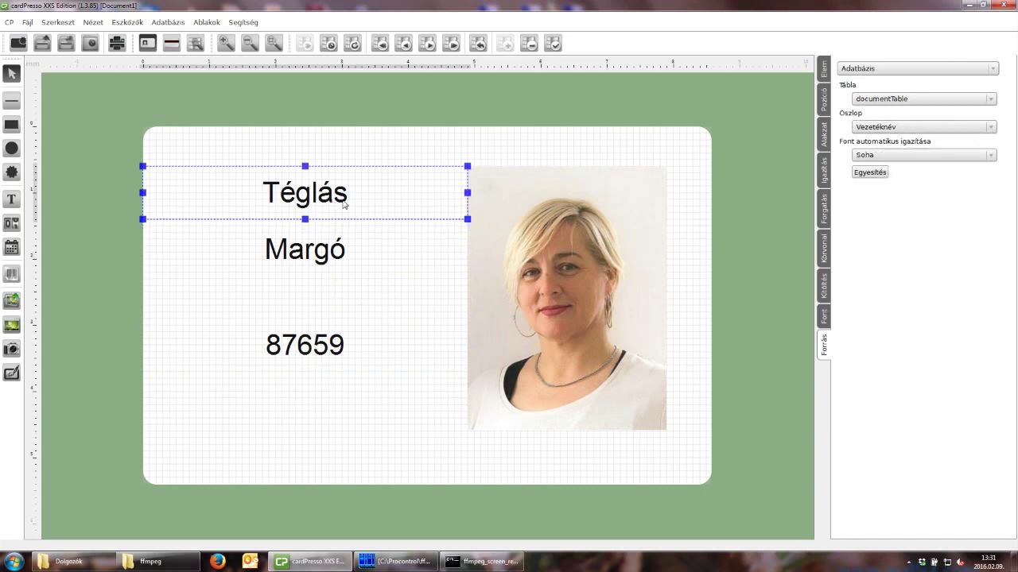
left_click(323, 156)
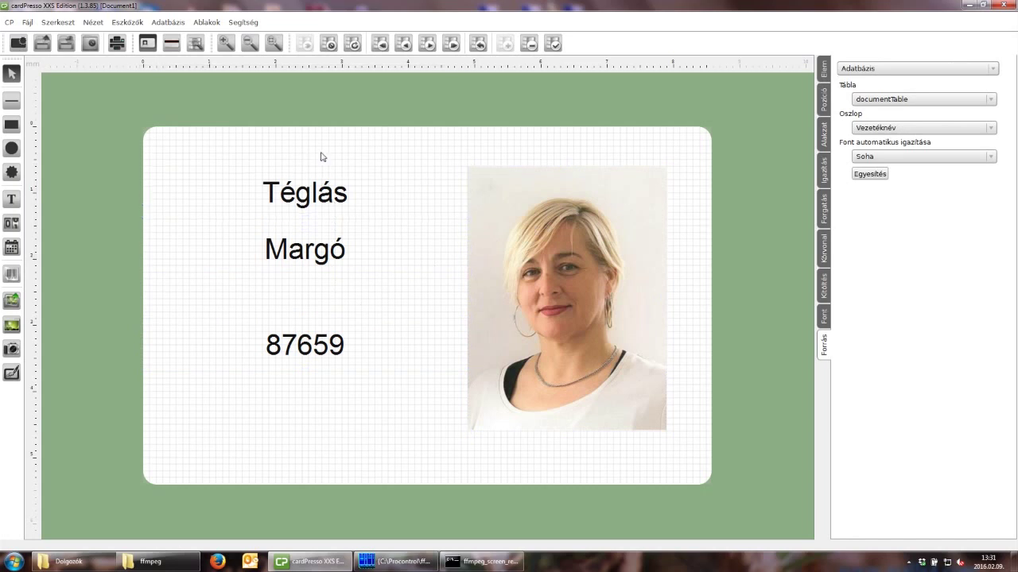
left_click(159, 26)
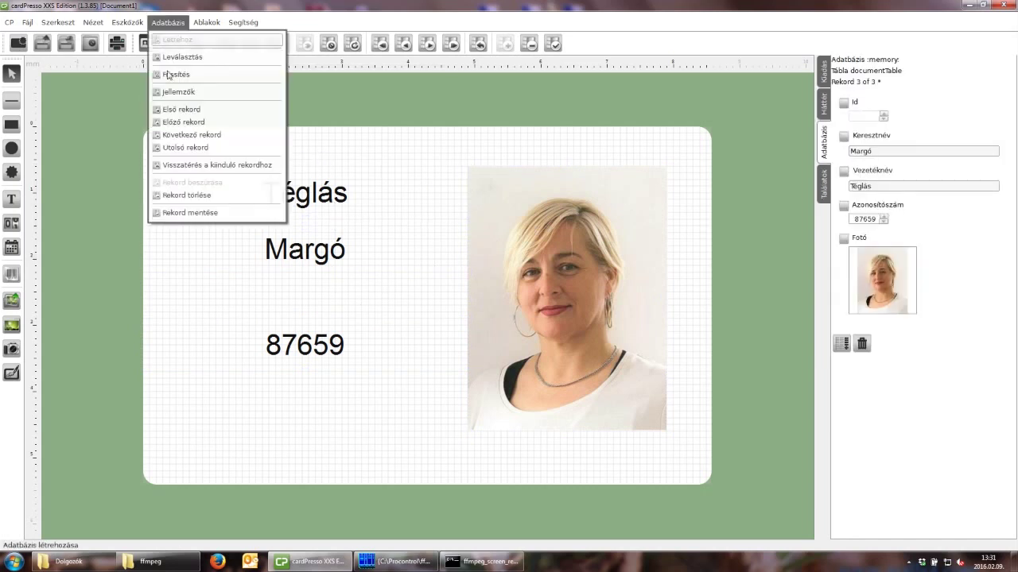
left_click(203, 213)
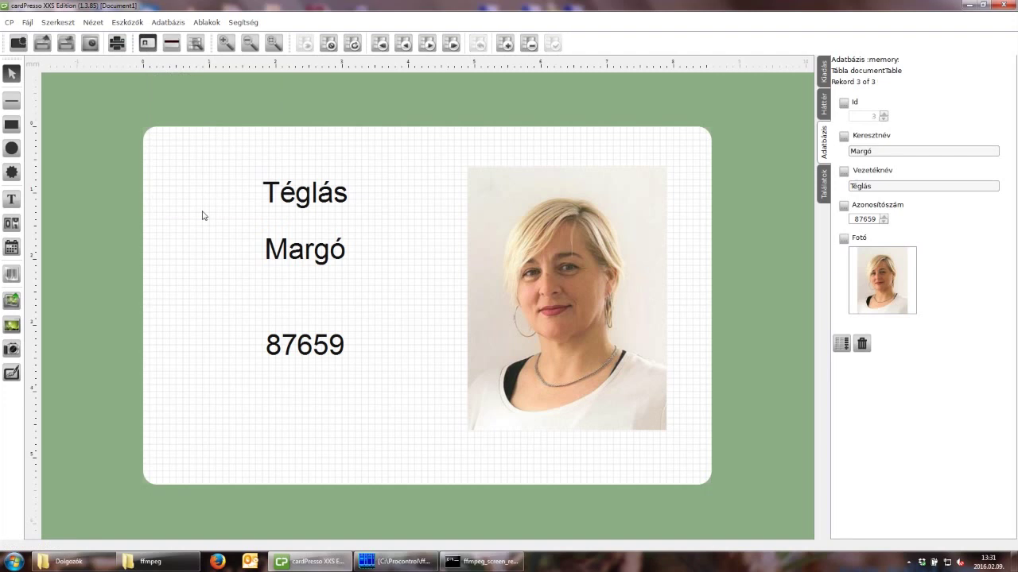
left_click(158, 26)
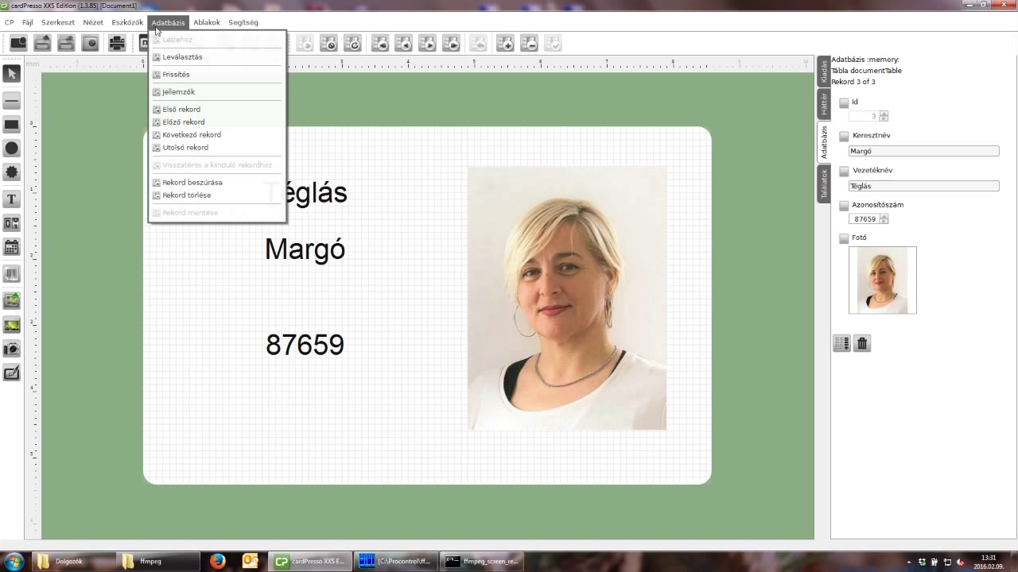
Insert a fourth record and fill in the person's Keresztnév, Vezetéknév and Azonosítószám.
left_click(193, 183)
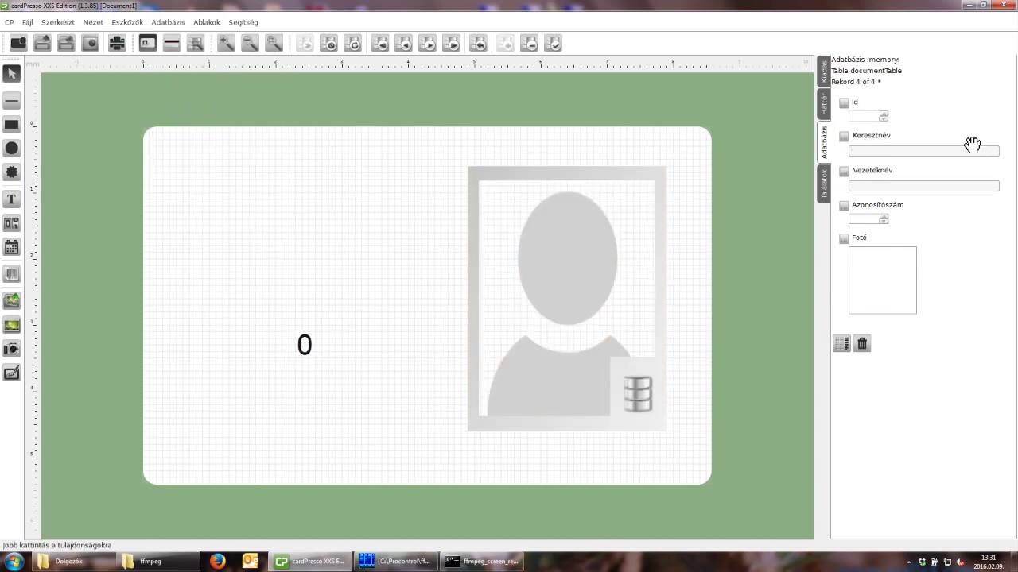
left_click(909, 151)
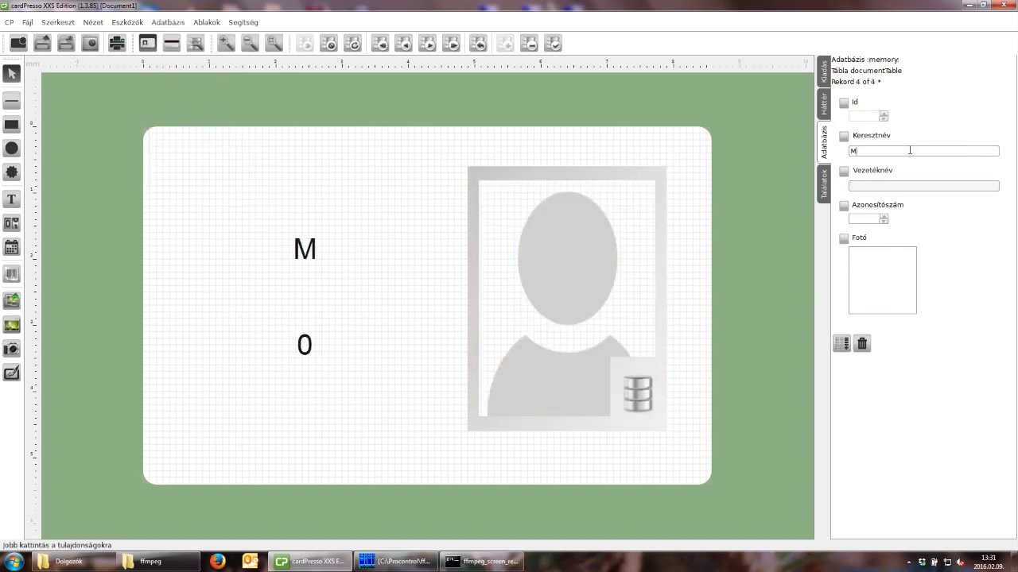
left_click(888, 188)
left_click(868, 218)
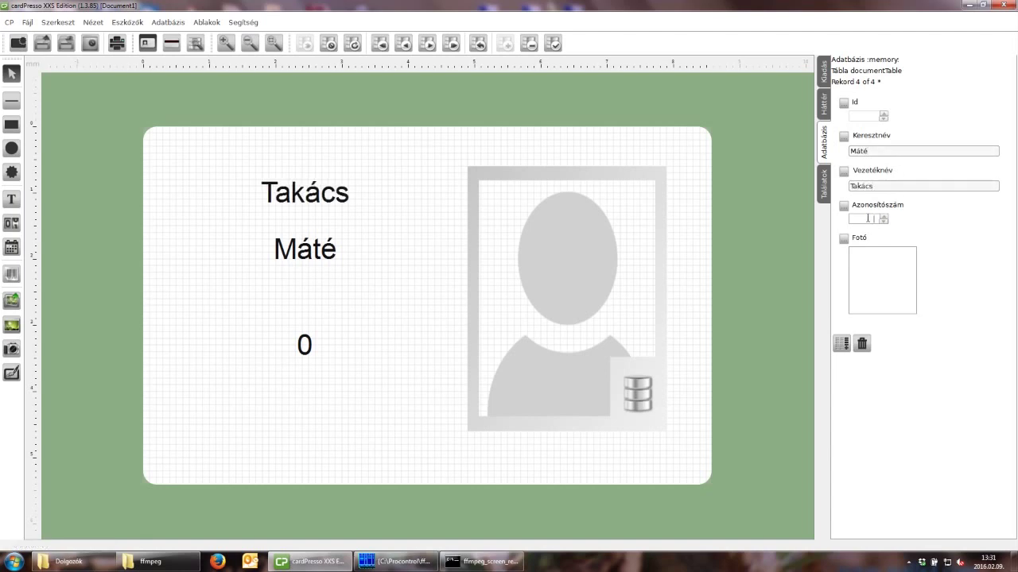
type("213")
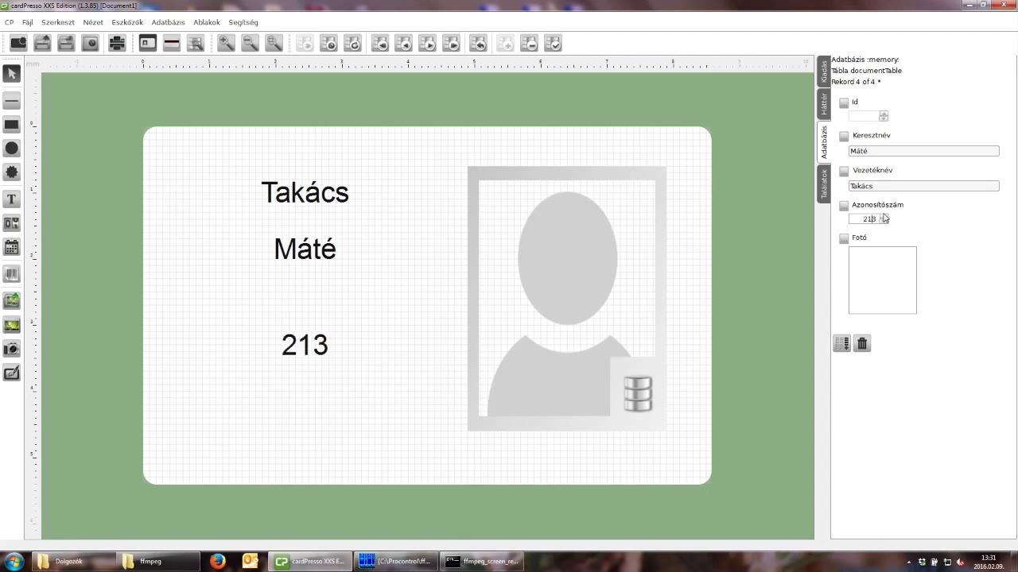
type("45")
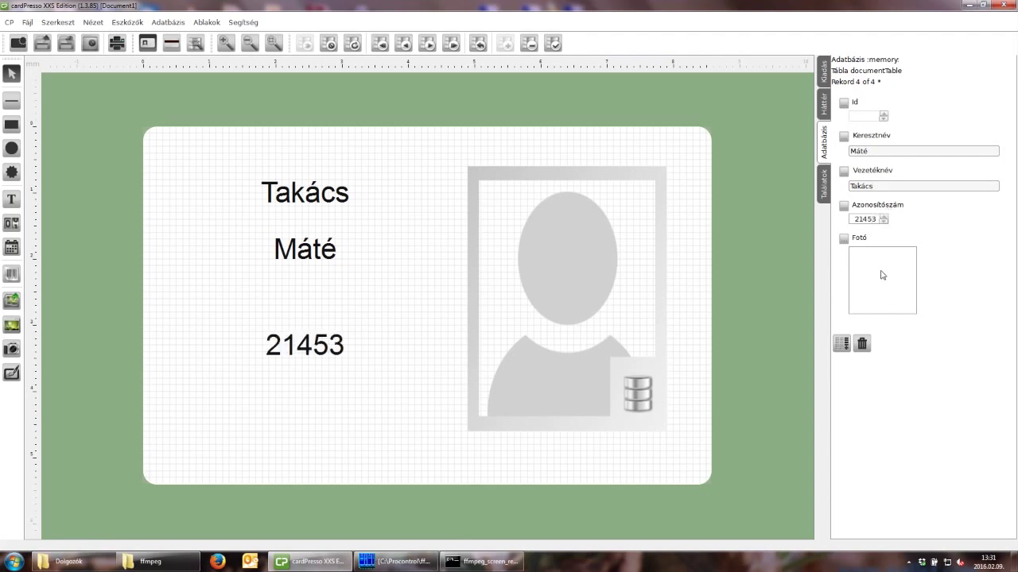
Attach the fourth person's JPG from Dolgozók to the card's photo field.
double_click(865, 269)
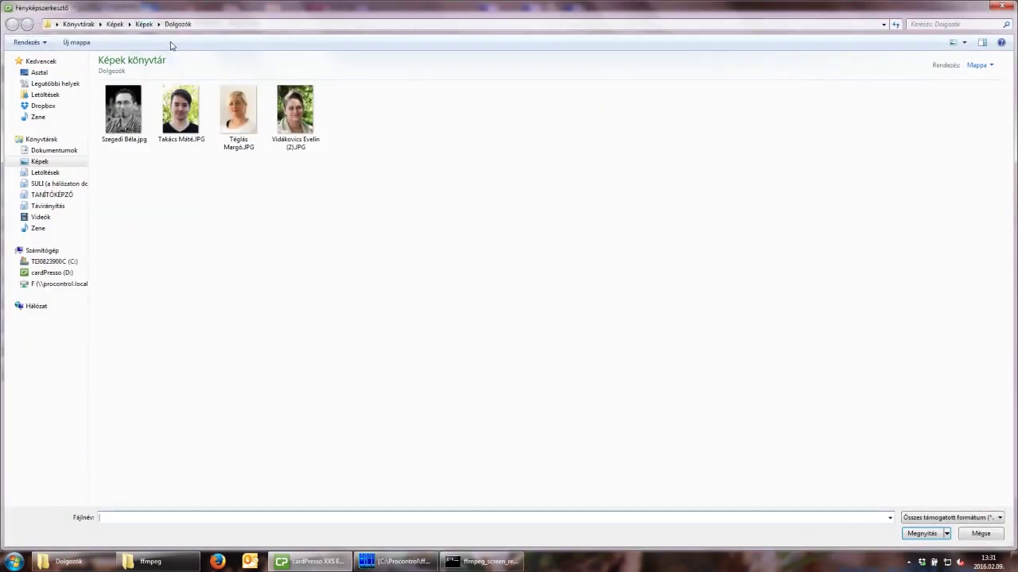
left_click(183, 116)
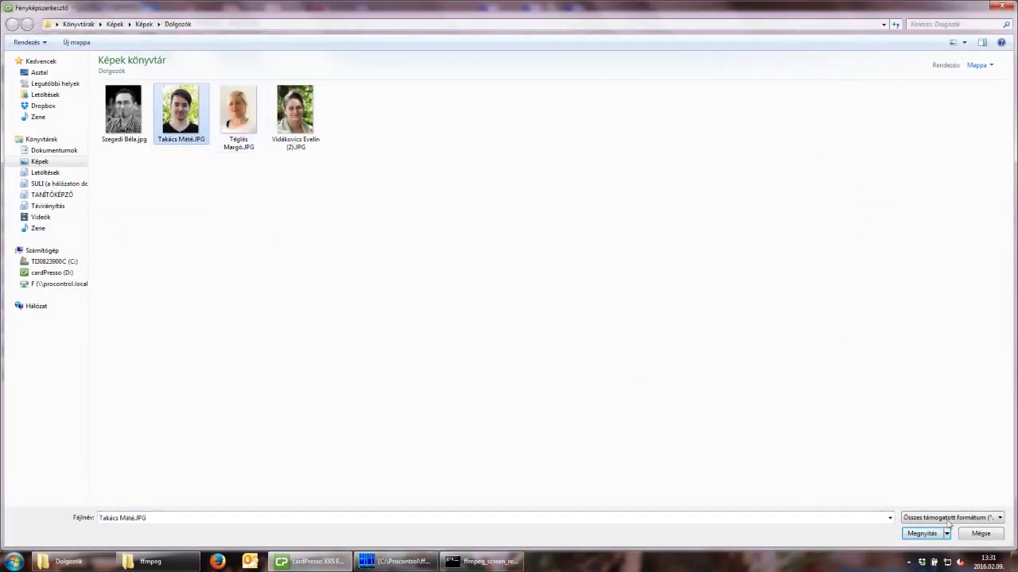
left_click(924, 534)
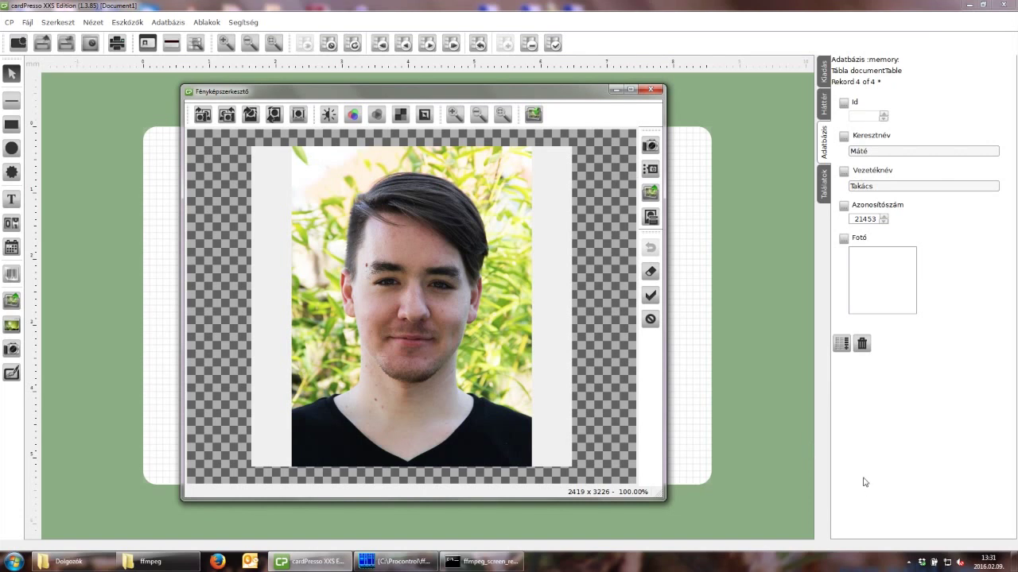
left_click(651, 297)
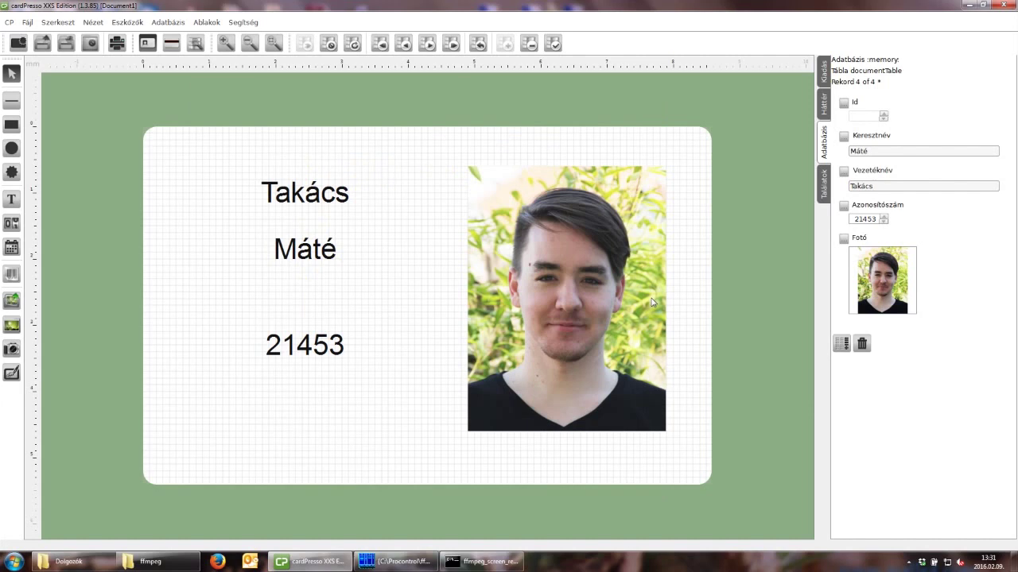
Check the card's photo and text objects, then save the record as Id 4.
left_click(635, 285)
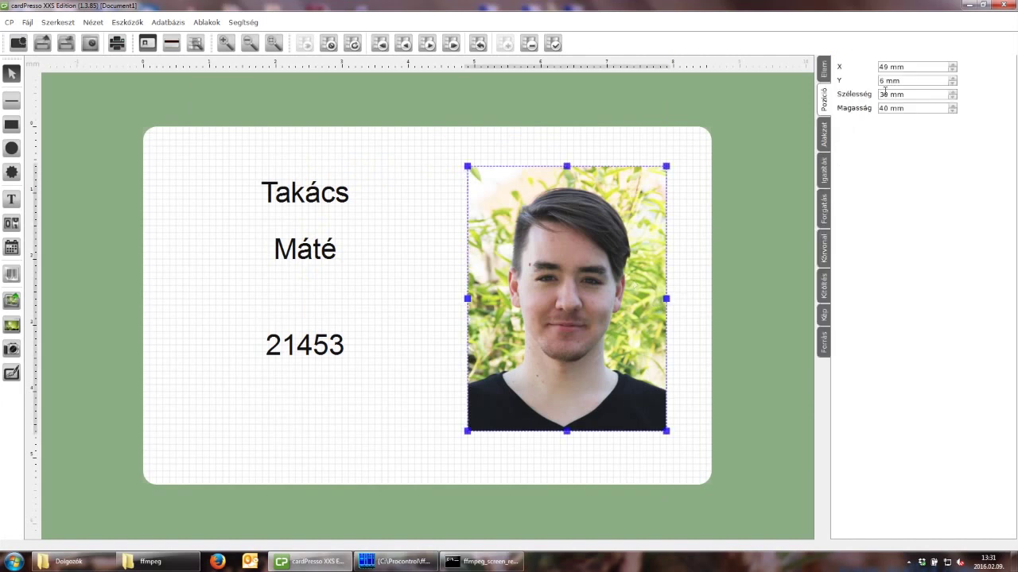
left_click(330, 344)
left_click(303, 252)
left_click(295, 195)
left_click(302, 156)
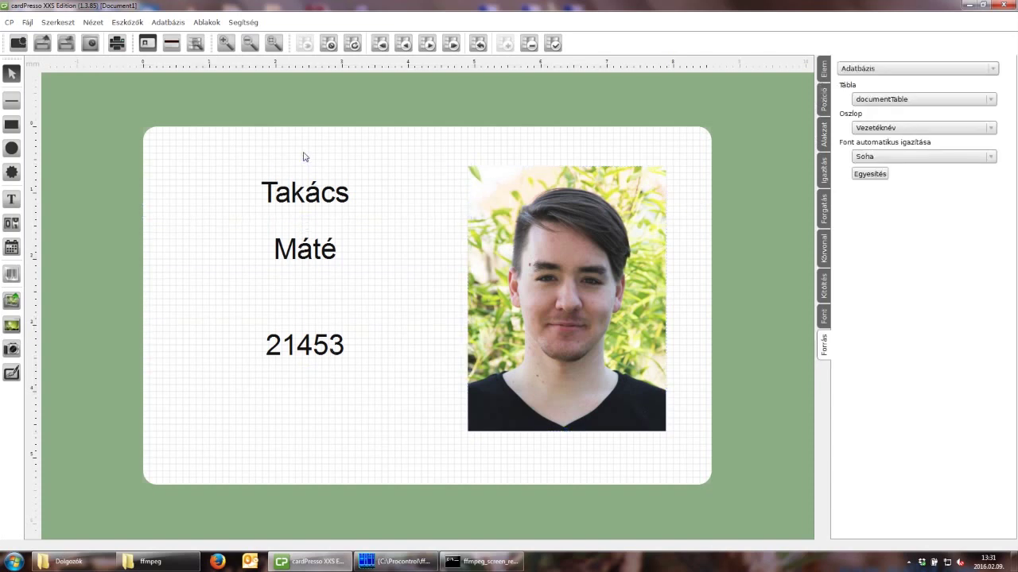
left_click(168, 22)
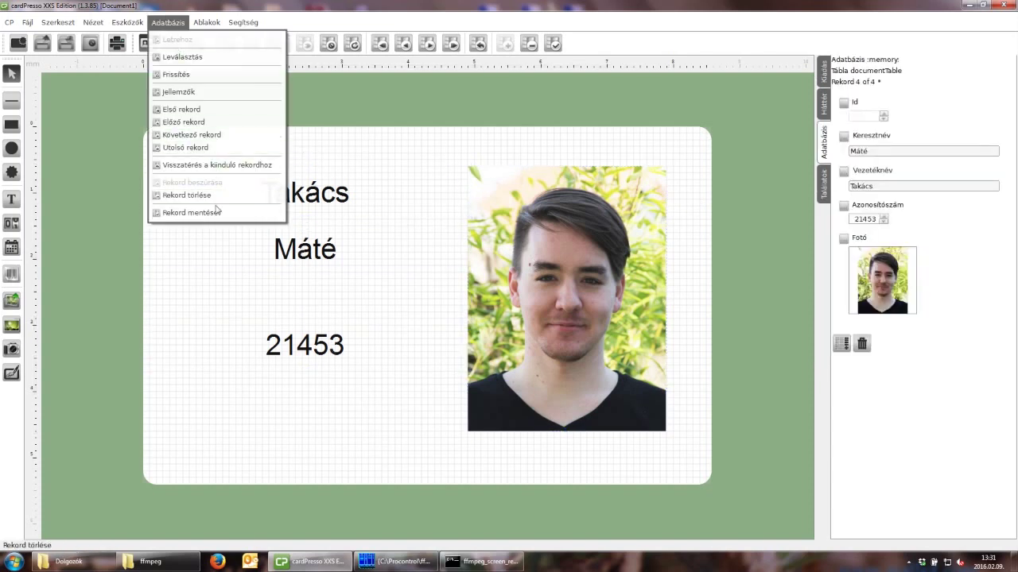
left_click(191, 213)
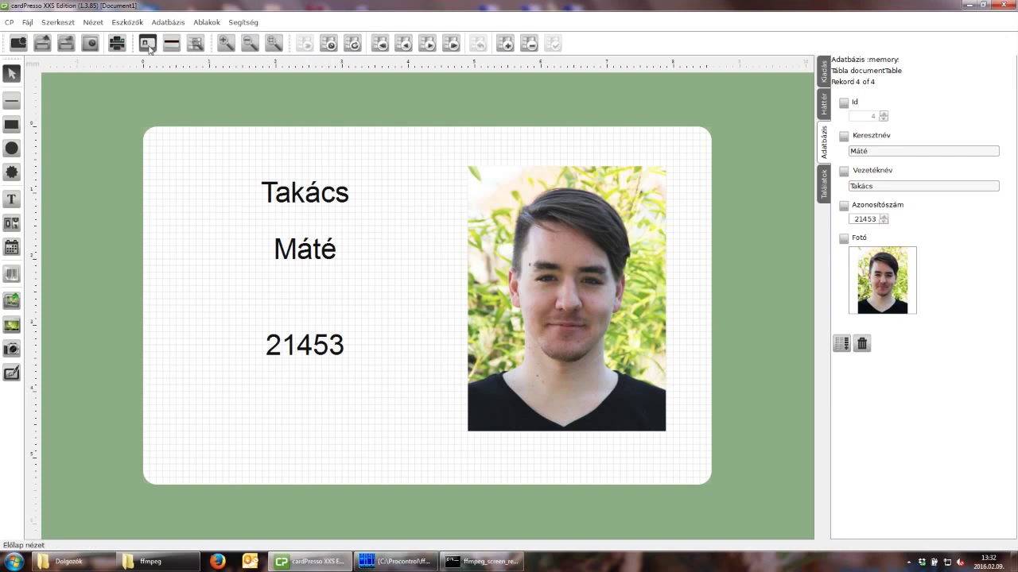
Page back to record 1, forward to record 4, then back to record 2 of 4.
left_click(404, 45)
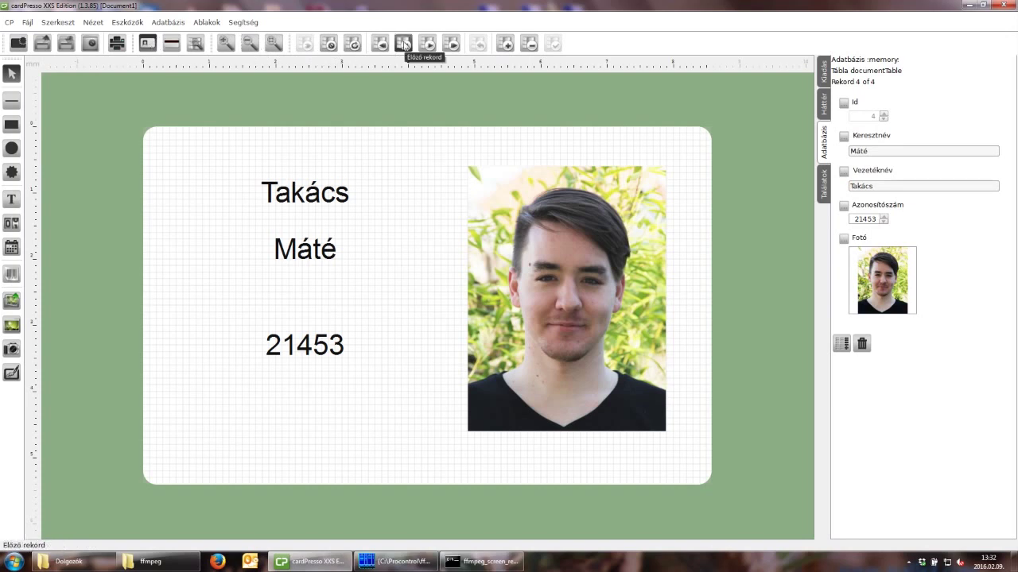
left_click(404, 45)
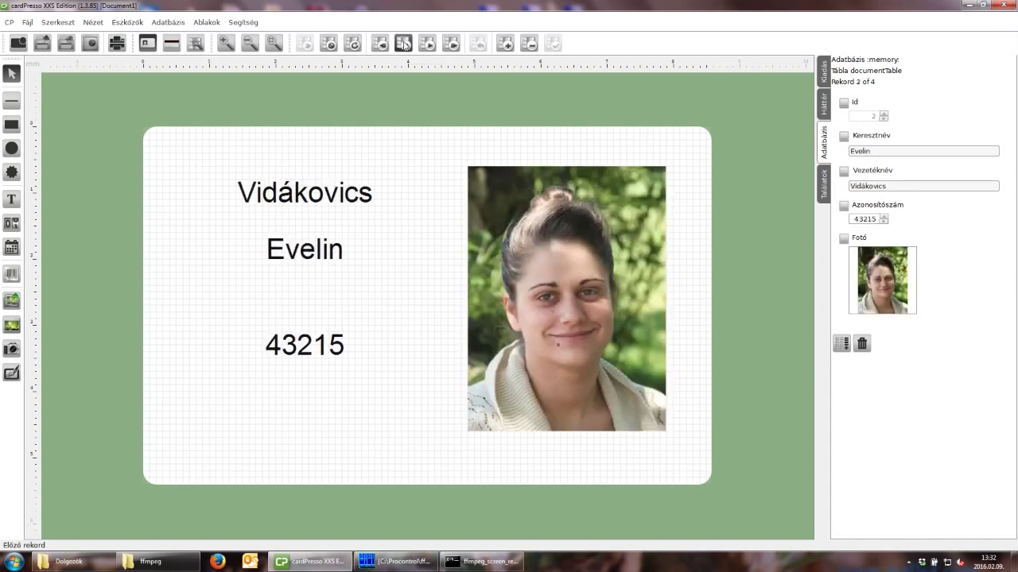
left_click(403, 44)
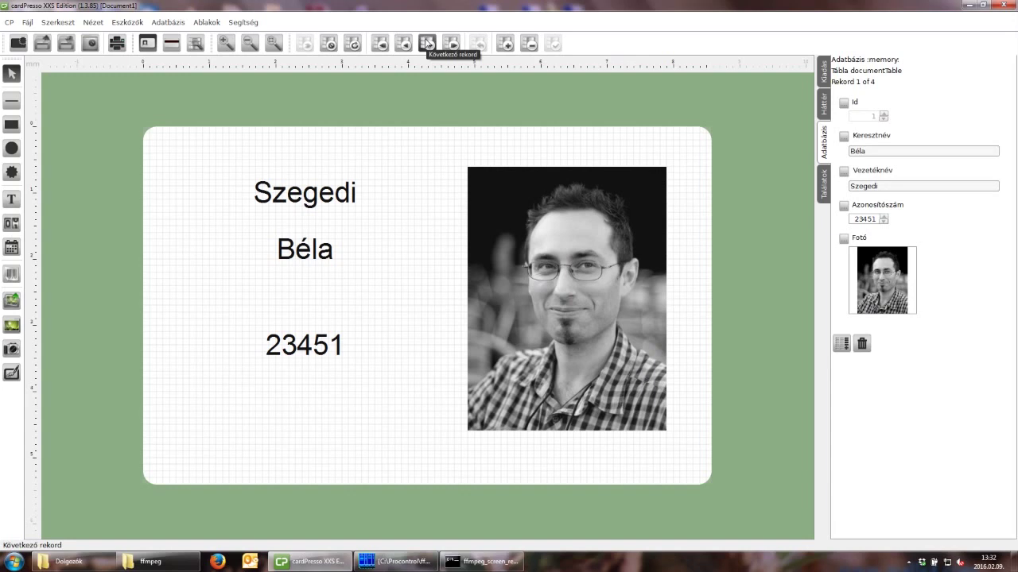
left_click(427, 44)
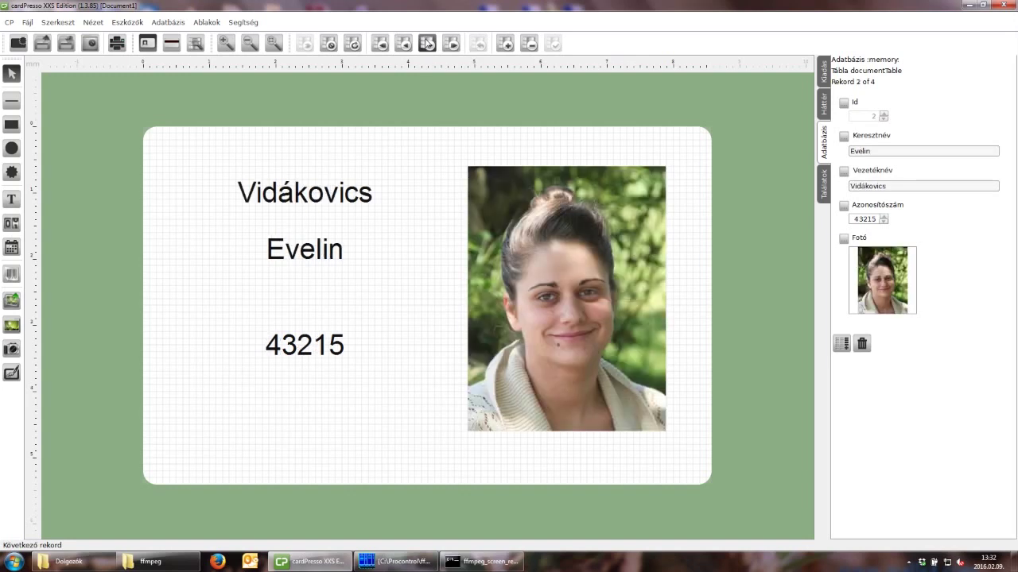
left_click(427, 44)
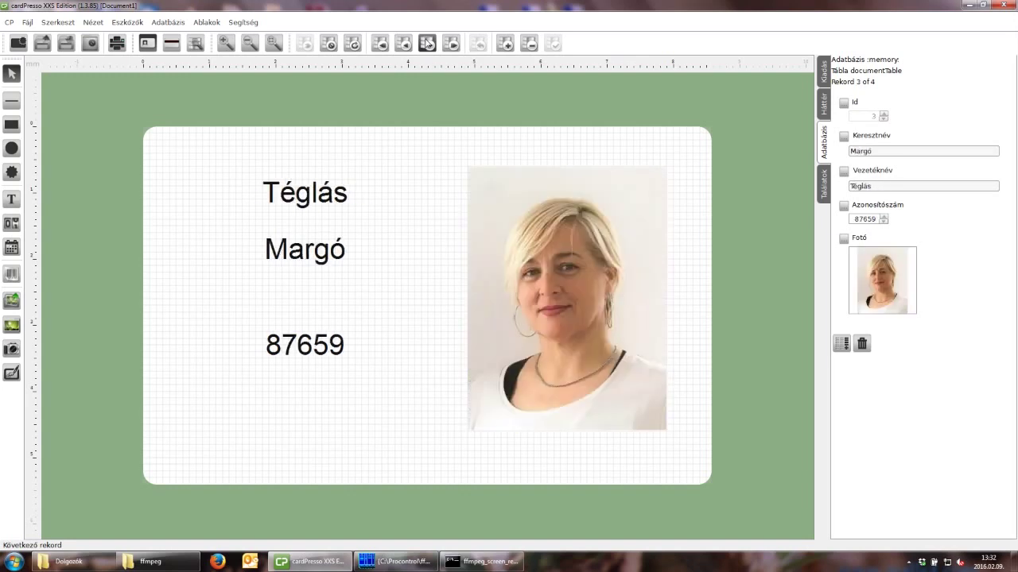
left_click(426, 44)
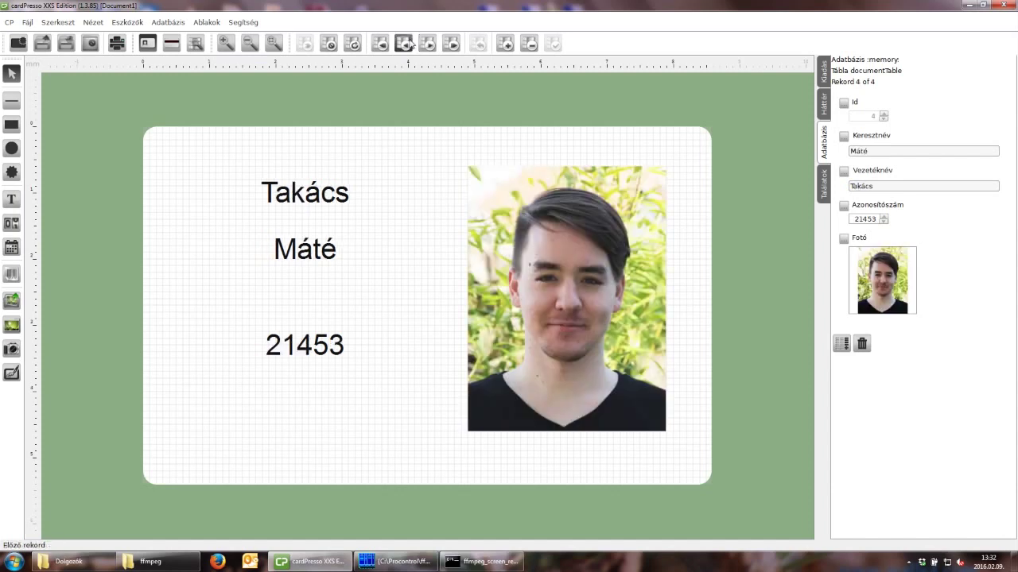
left_click(407, 44)
left_click(406, 45)
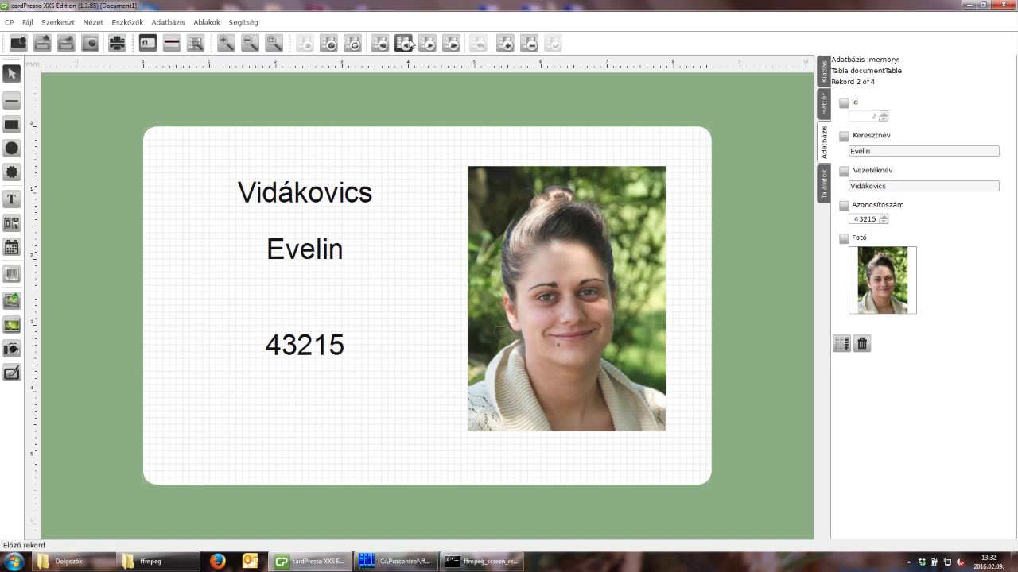
Open the database records as a table and select each of the four records in turn.
left_click(196, 44)
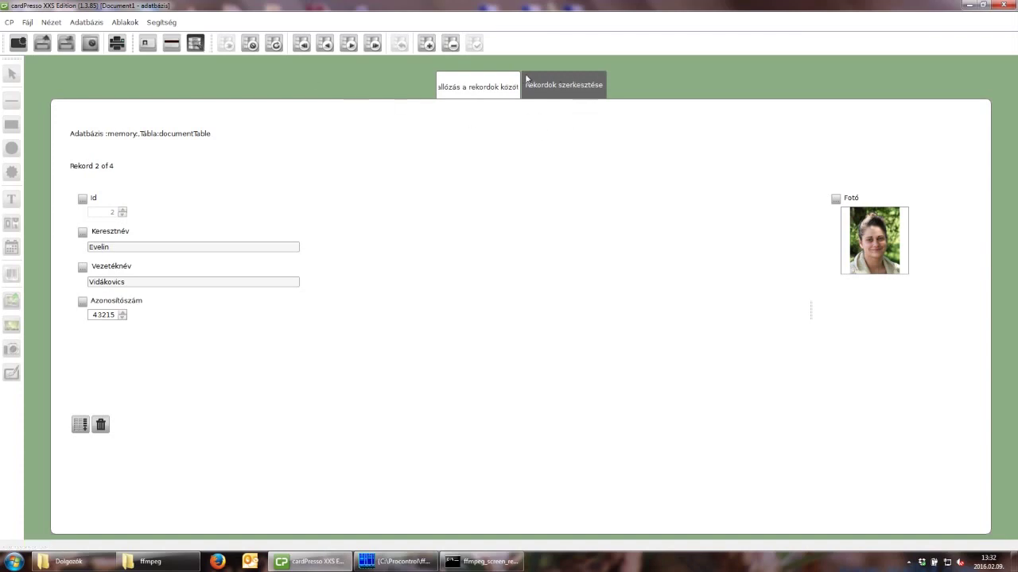
left_click(473, 89)
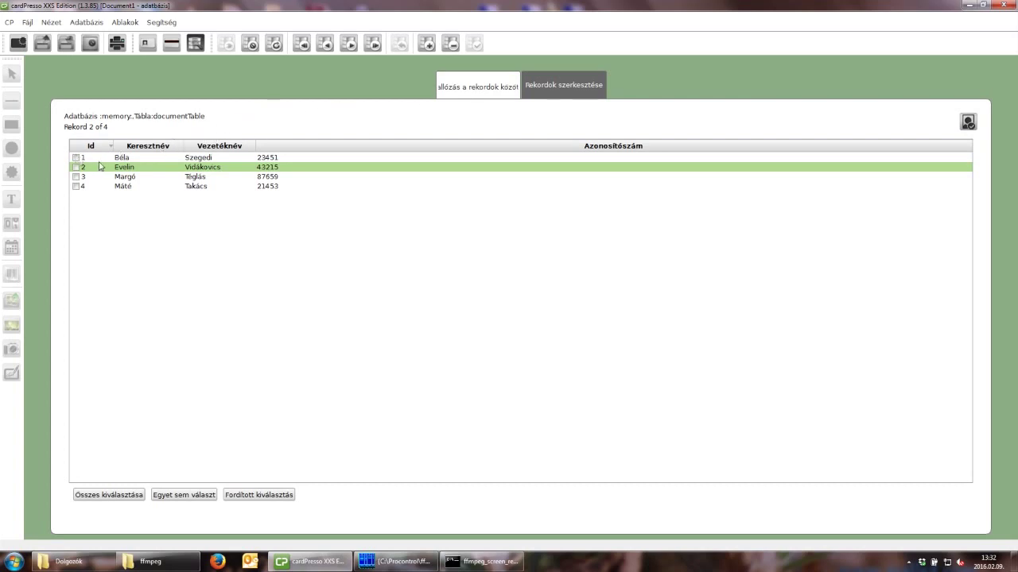
left_click(125, 158)
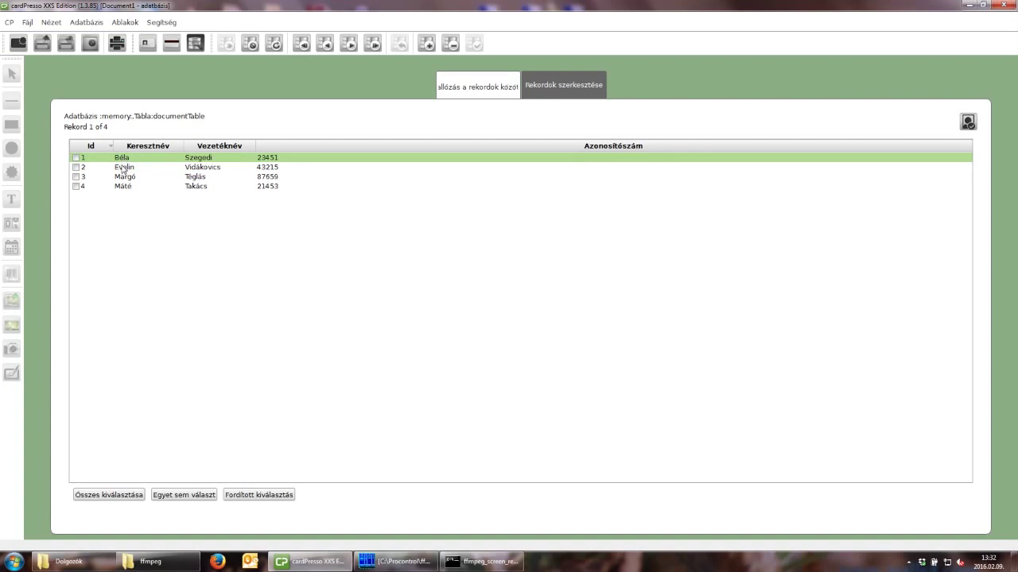
left_click(124, 169)
left_click(127, 178)
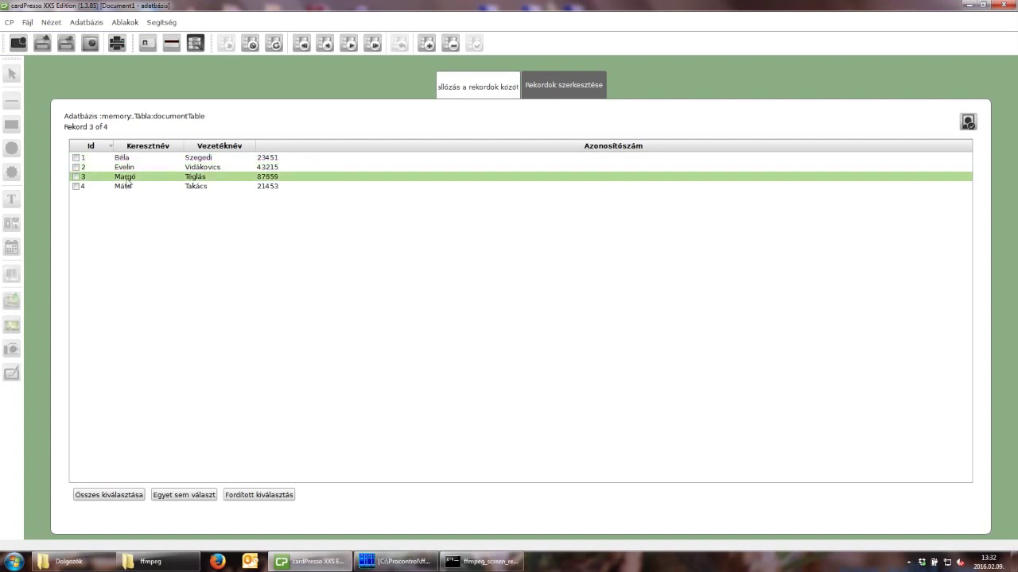
left_click(127, 187)
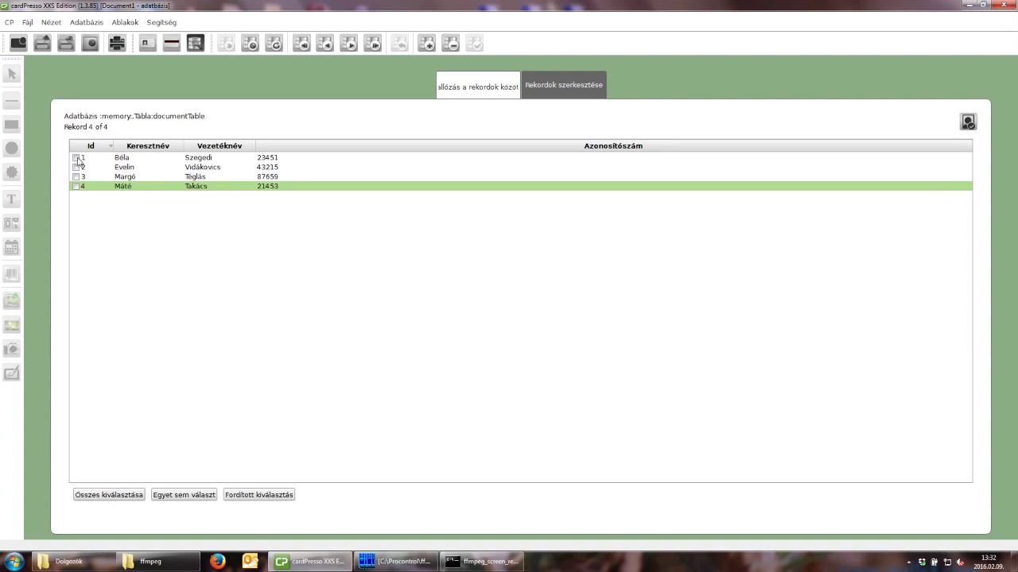
Tick all four records' checkboxes and return to the Előlap front-side card view.
left_click(77, 158)
left_click(76, 168)
left_click(77, 176)
left_click(77, 187)
left_click(148, 45)
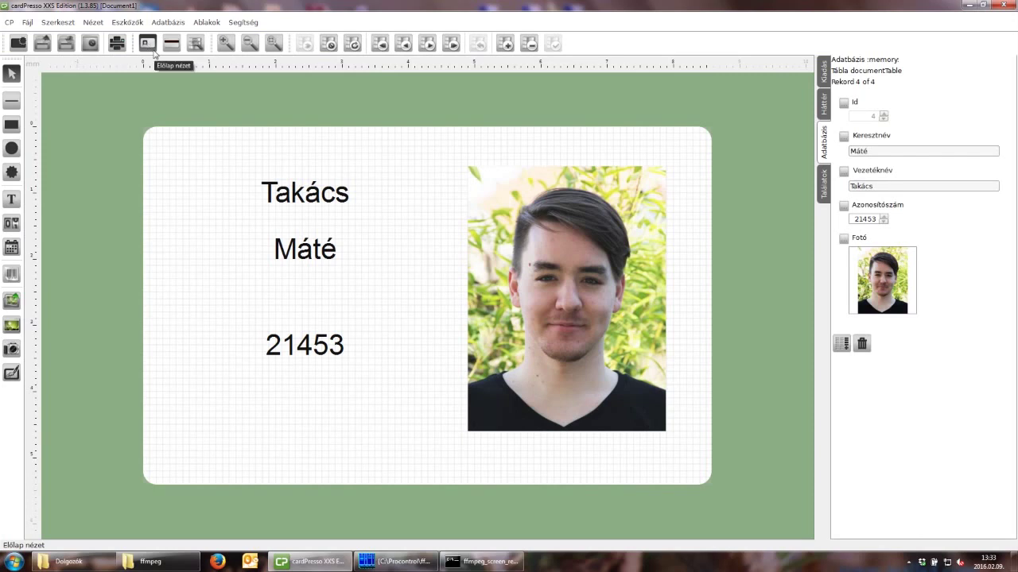
Select the card photo and review its element, position and shape settings.
left_click(582, 220)
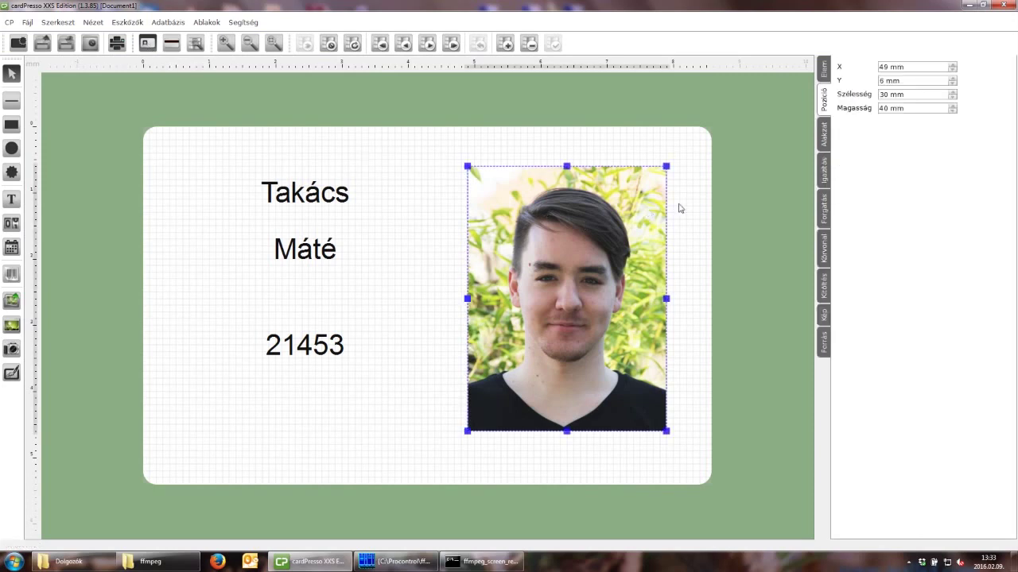
left_click(826, 76)
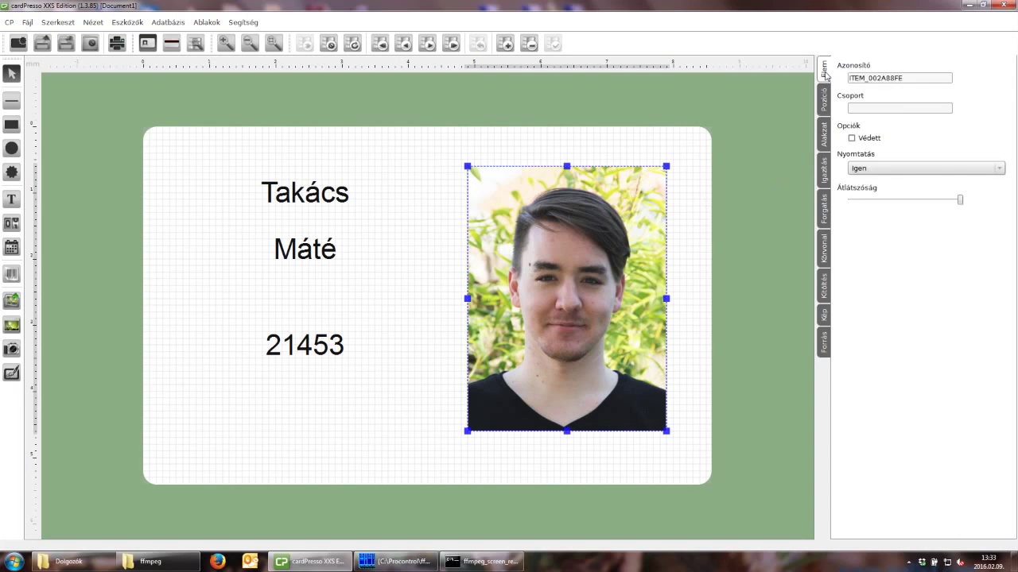
left_click(826, 100)
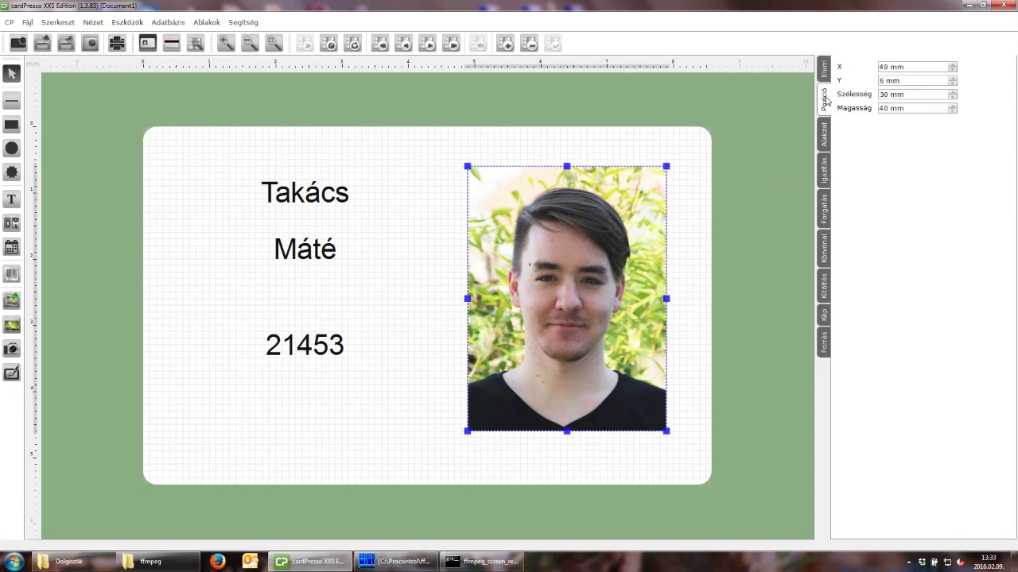
left_click(826, 141)
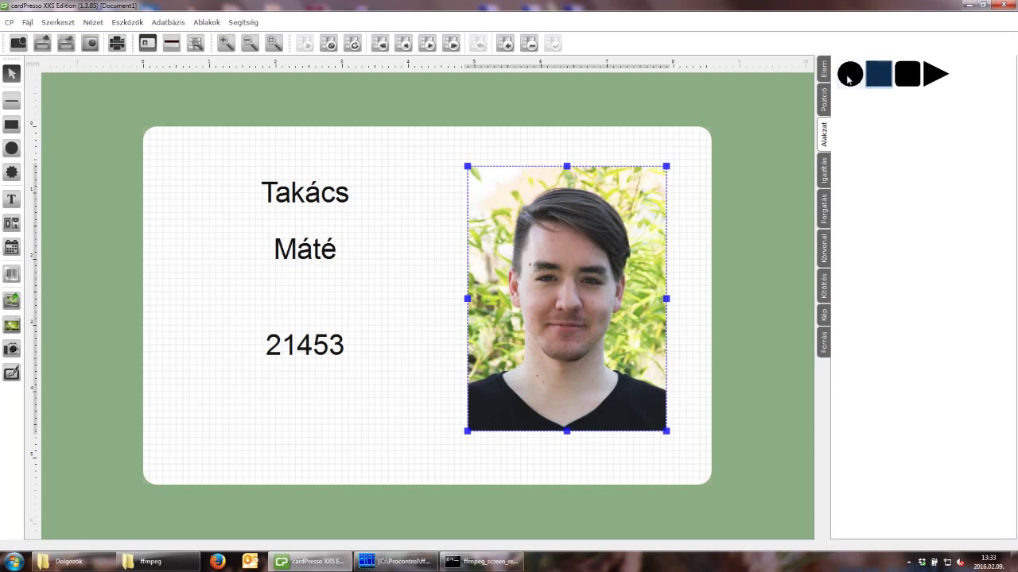
Try oval, rounded and triangle masks, keep the photo rectangular, and show its alignment options.
left_click(850, 76)
left_click(880, 76)
left_click(907, 75)
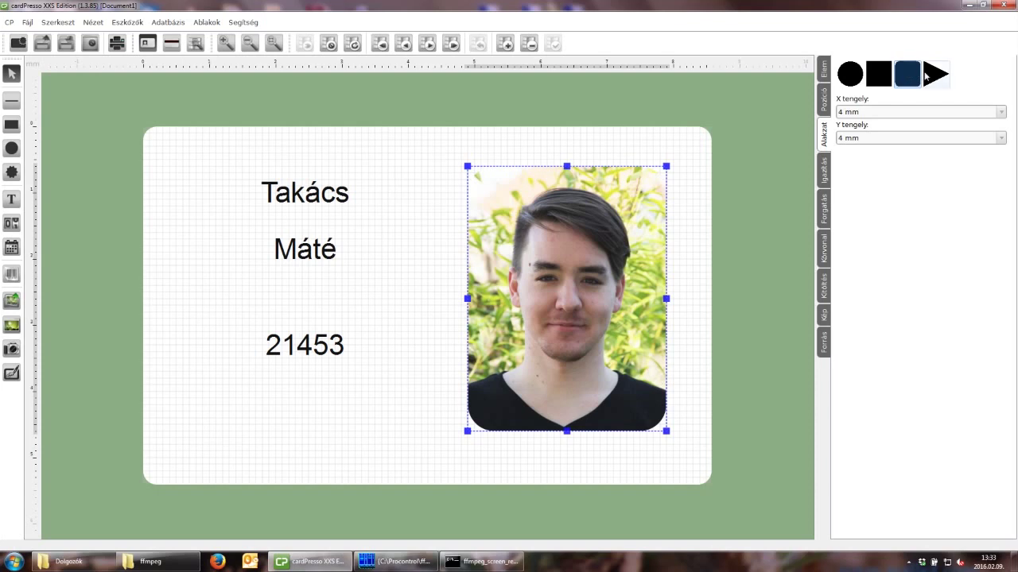
left_click(927, 75)
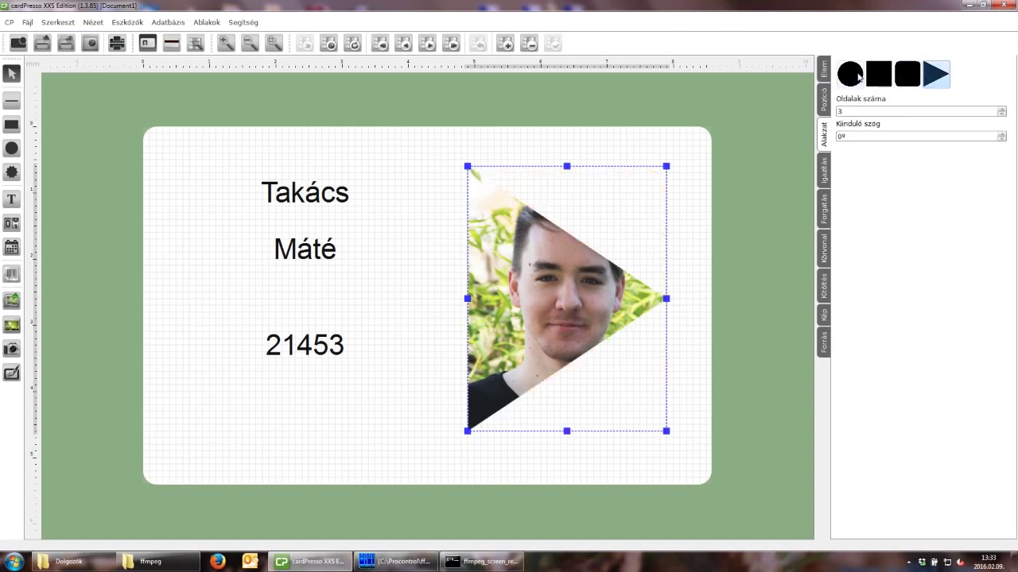
left_click(876, 77)
left_click(825, 169)
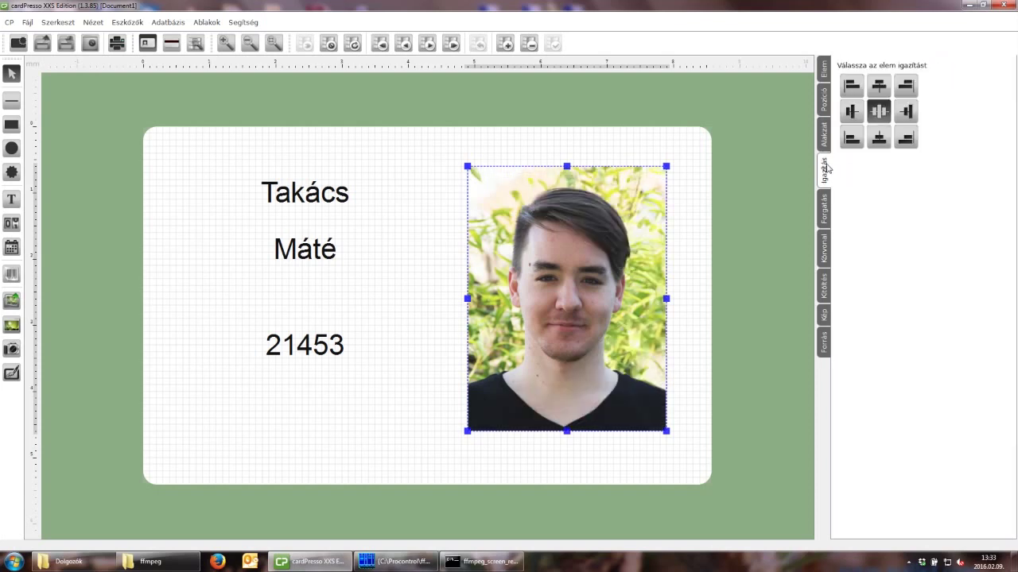
Test a 90° rotation on the photo and return it to 0°.
left_click(823, 208)
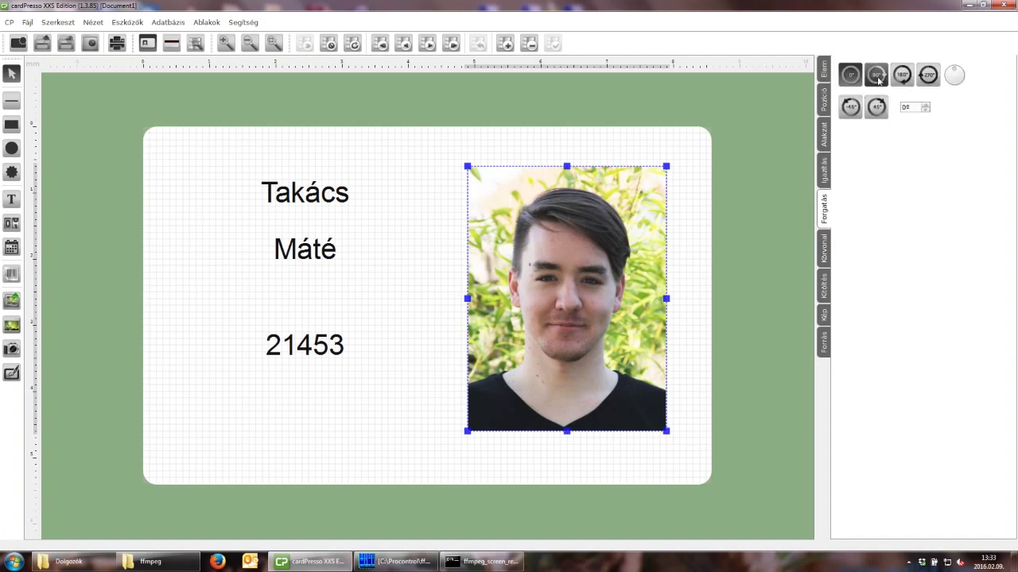
left_click(877, 75)
left_click(850, 74)
Give the photo a solid 0.1 mm dark-blue outline.
left_click(825, 255)
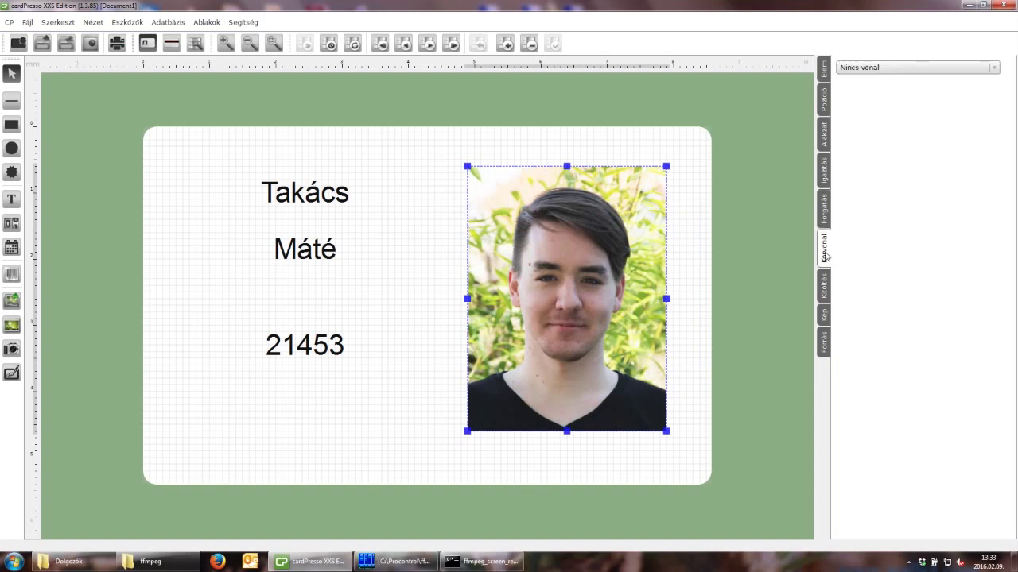
left_click(992, 69)
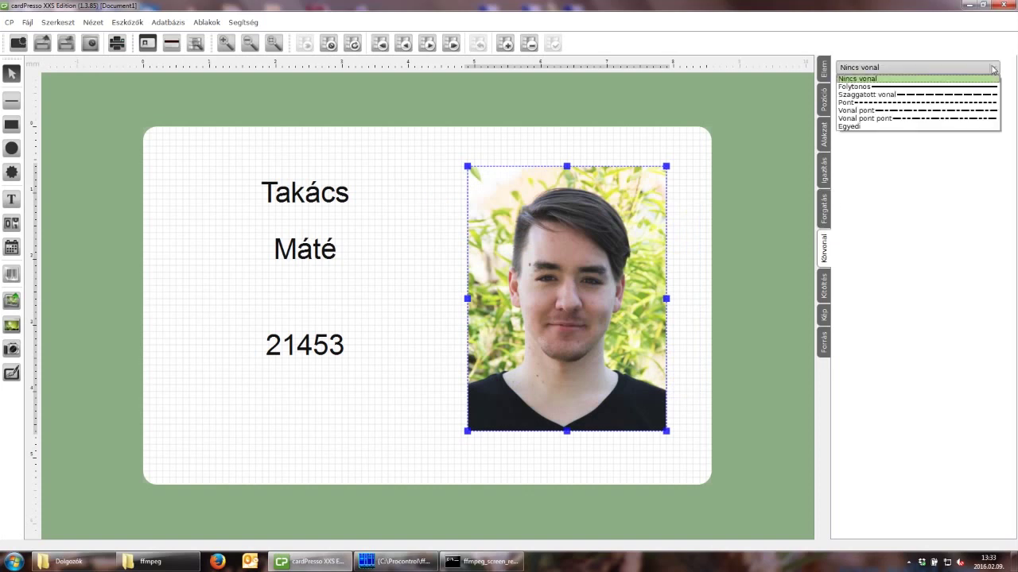
left_click(947, 86)
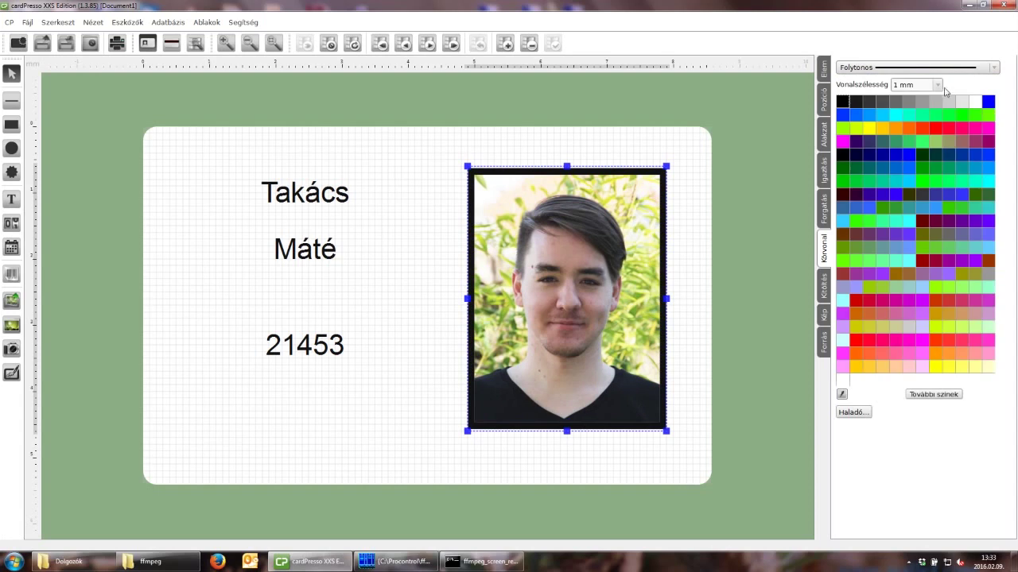
left_click(936, 86)
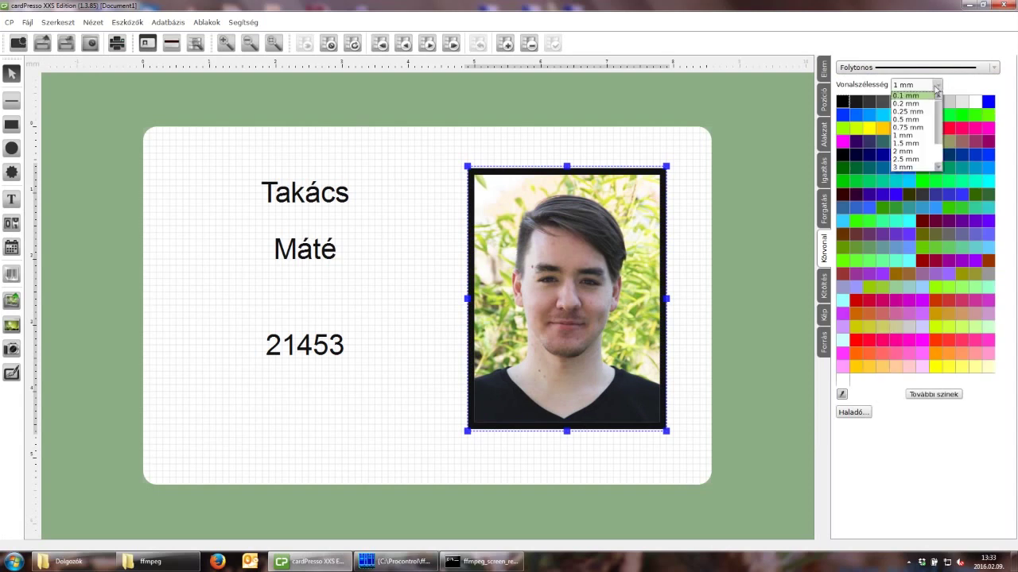
left_click(918, 100)
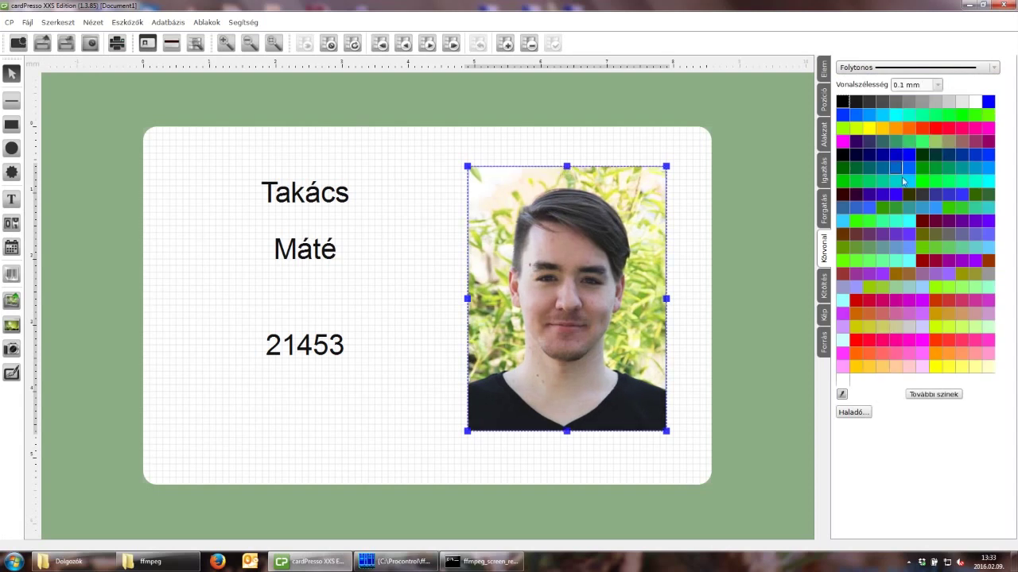
left_click(896, 196)
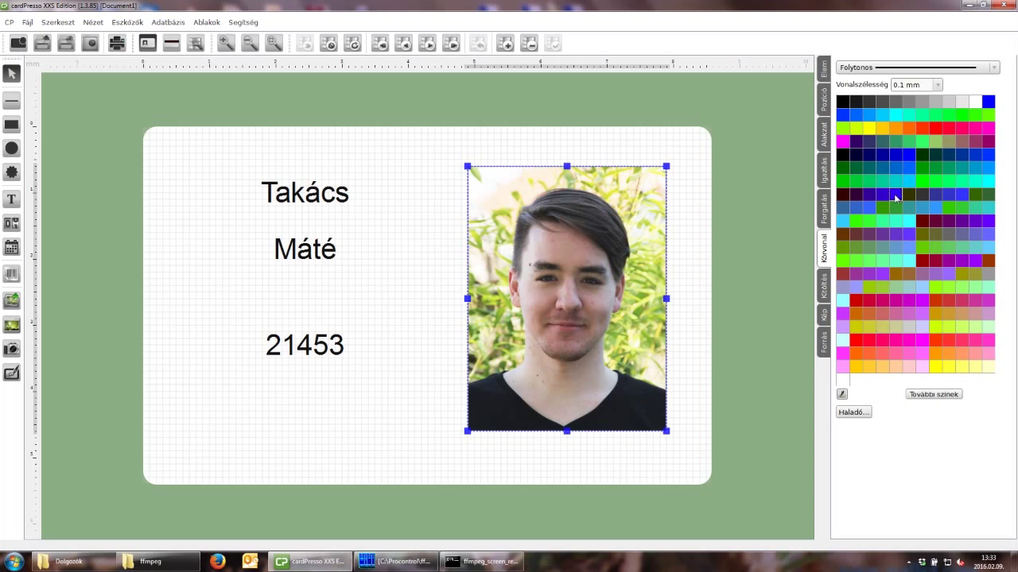
Review the photo's fill and image settings, confirming its source is the Fotó column.
left_click(824, 288)
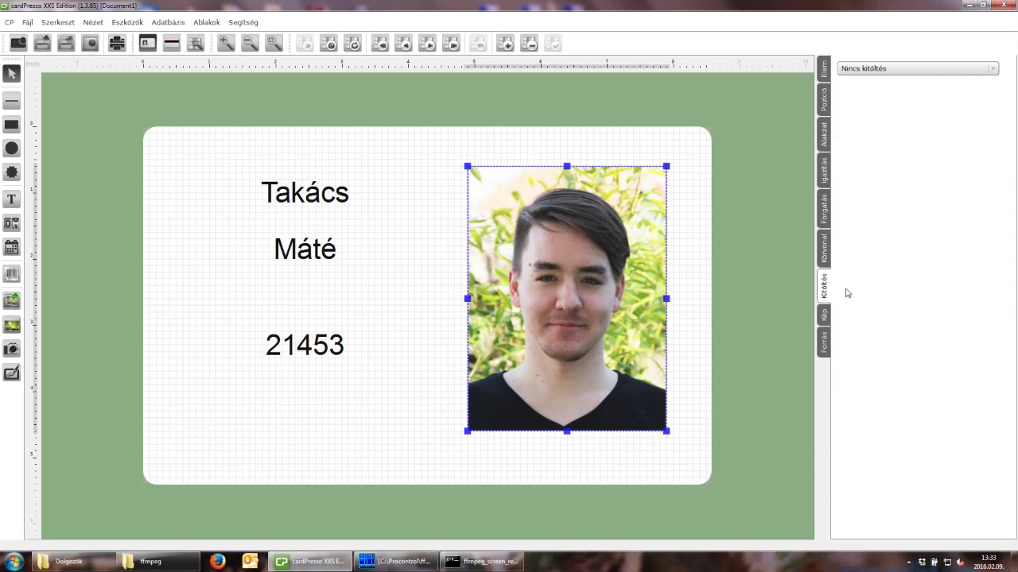
left_click(825, 316)
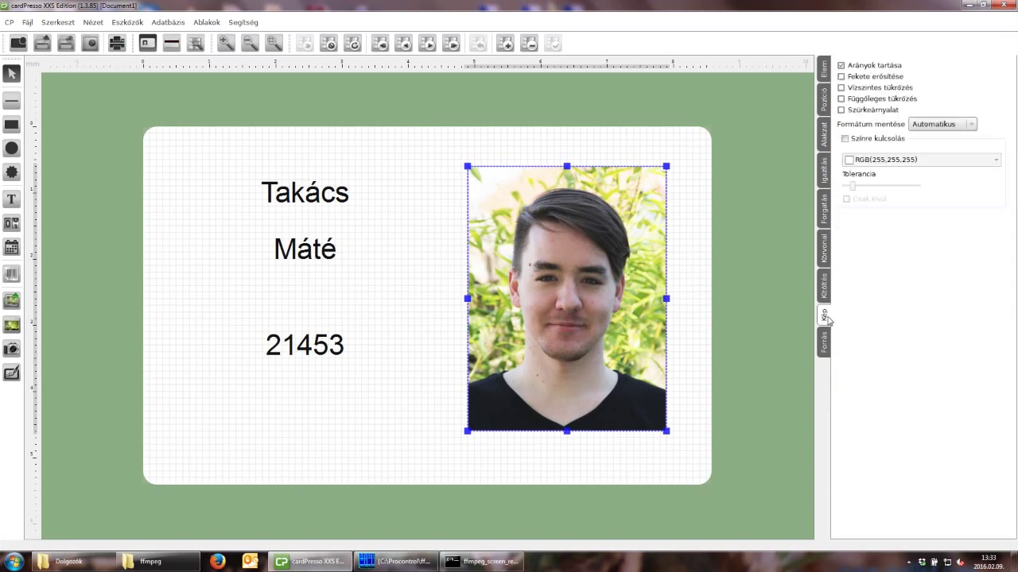
left_click(825, 342)
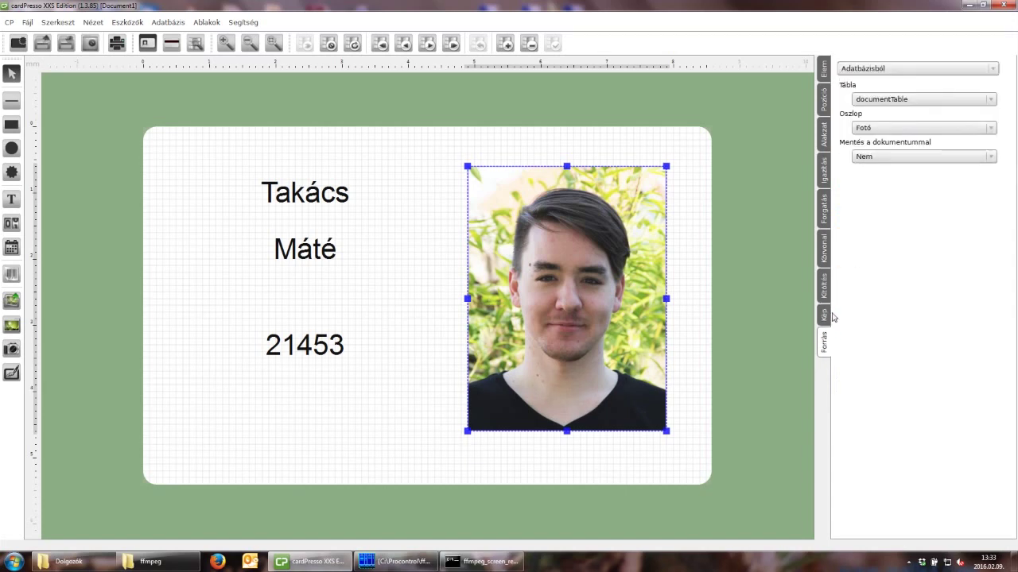
left_click(327, 248)
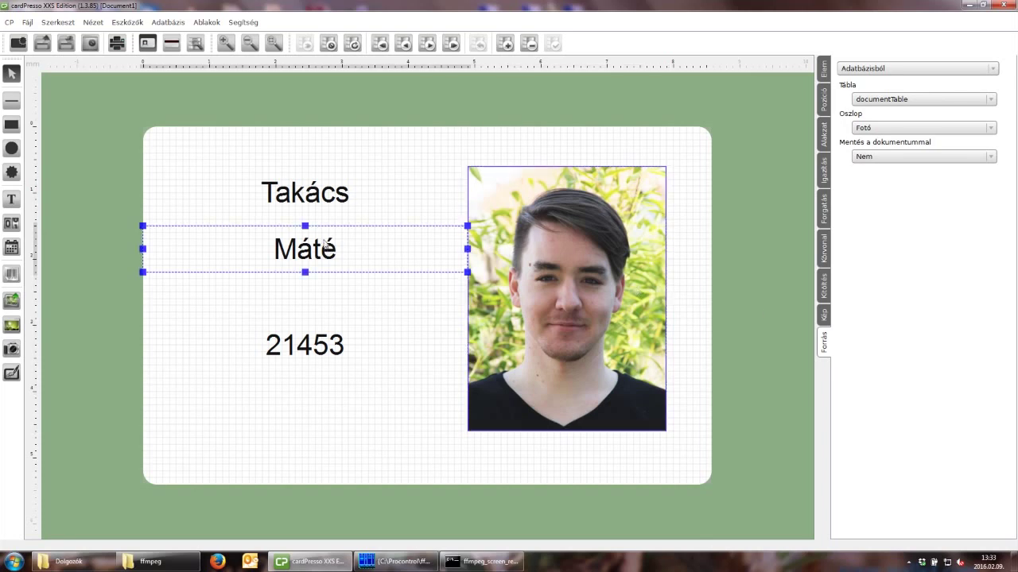
left_click(321, 193)
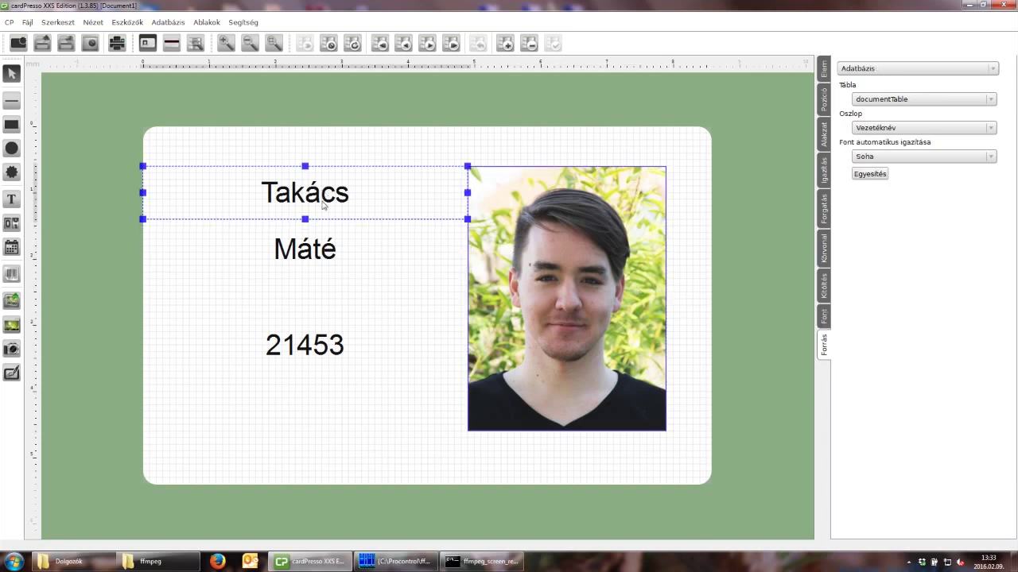
left_click(327, 248)
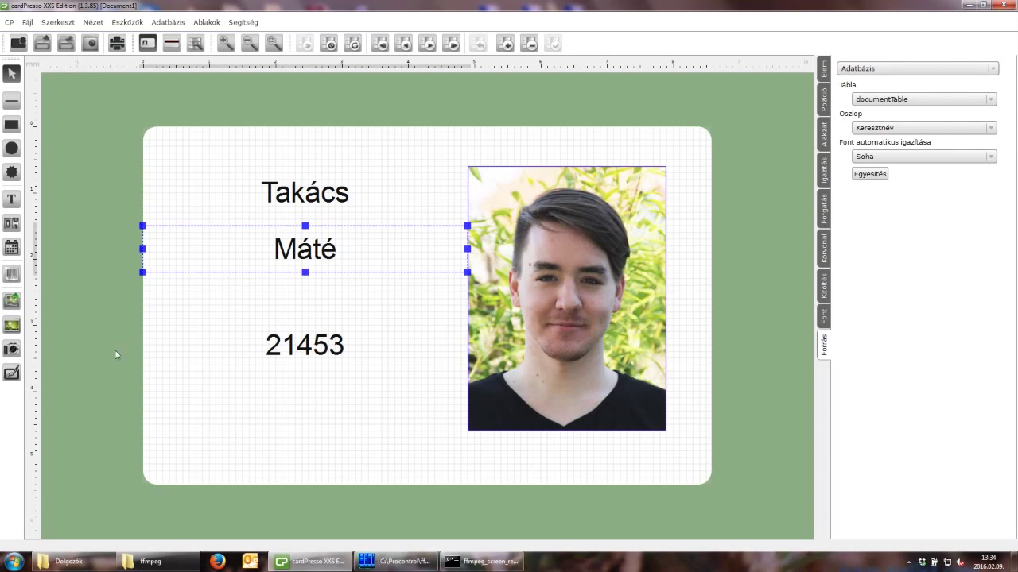
left_click(268, 360)
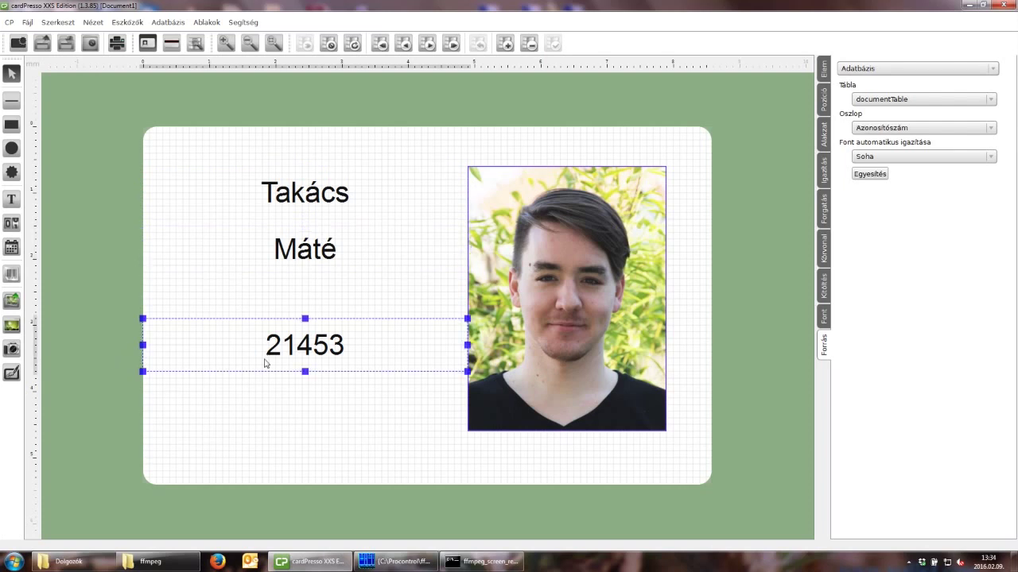
left_click(249, 400)
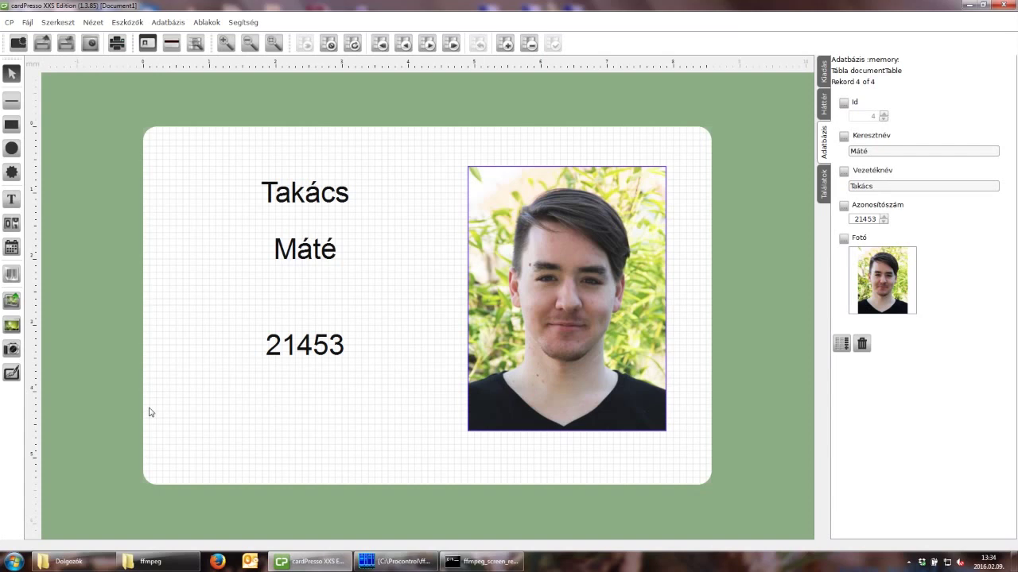
Start Save As in the Képek > Dolgozók folder and select the Document1.card file name.
left_click(28, 22)
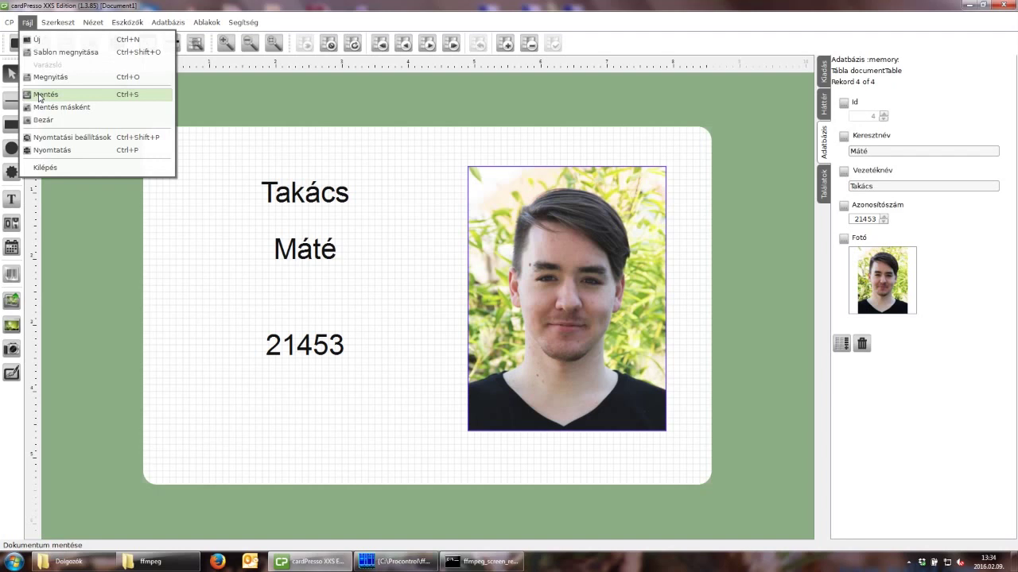
left_click(40, 106)
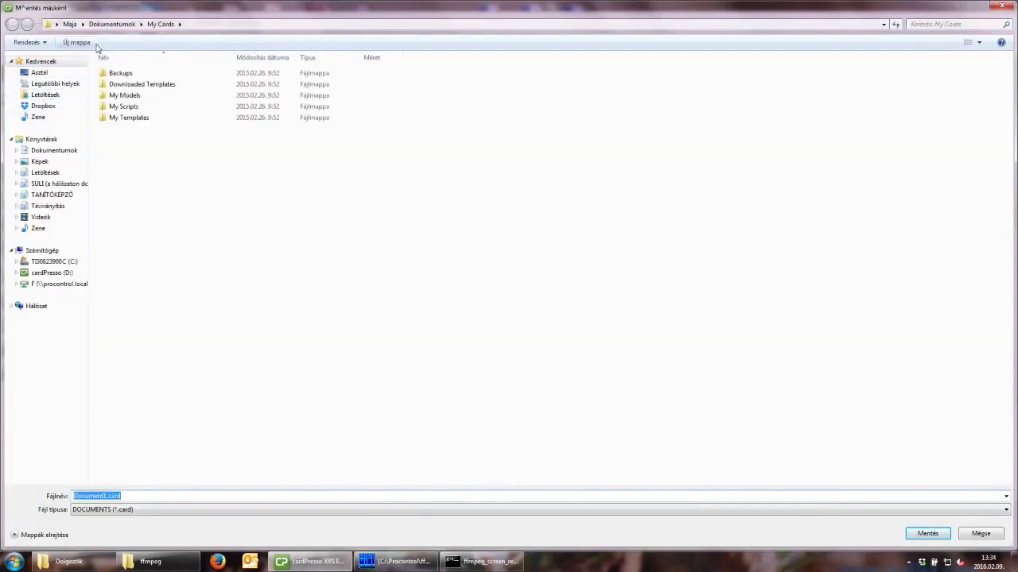
left_click(60, 163)
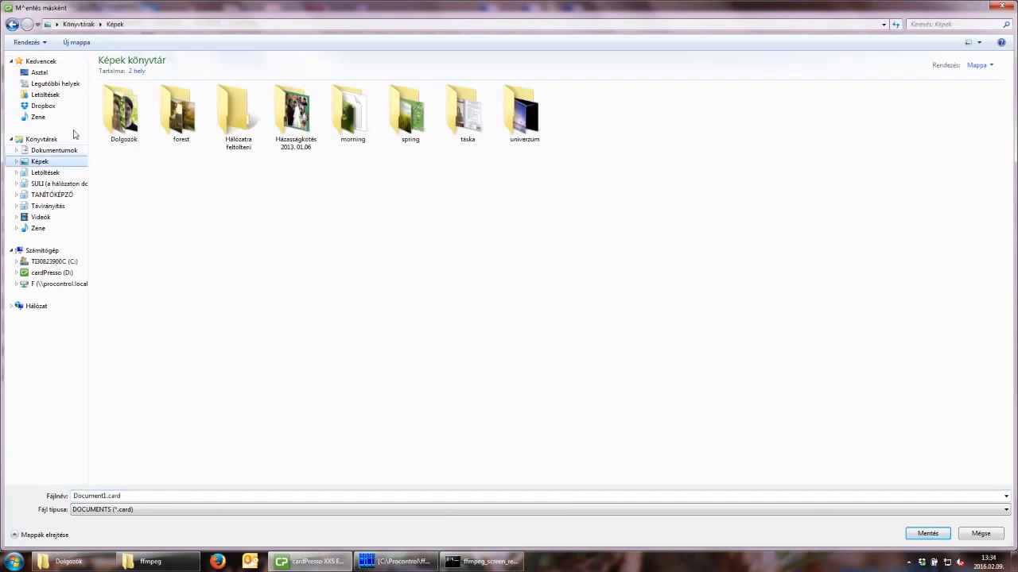
double_click(125, 115)
double_click(130, 493)
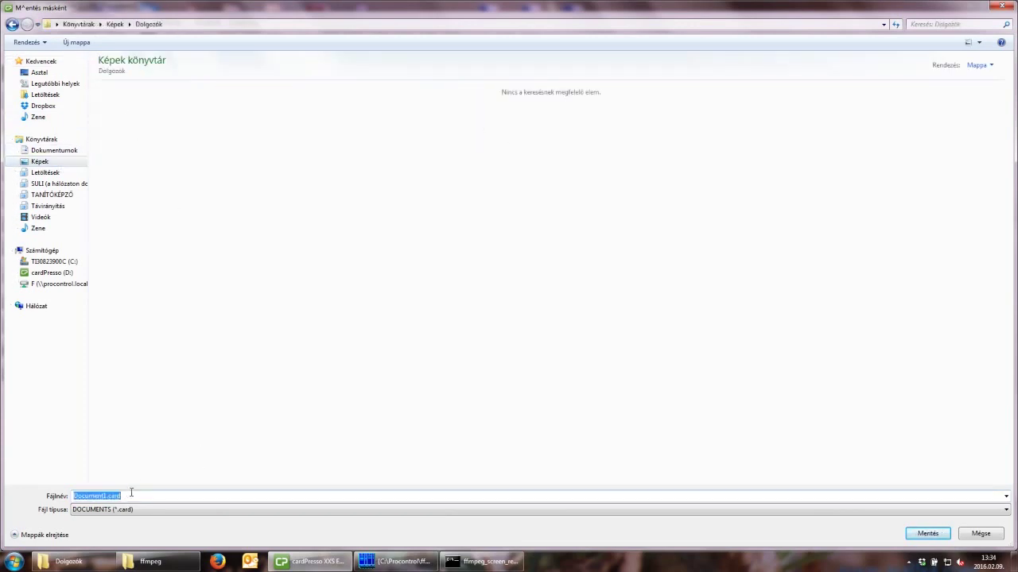